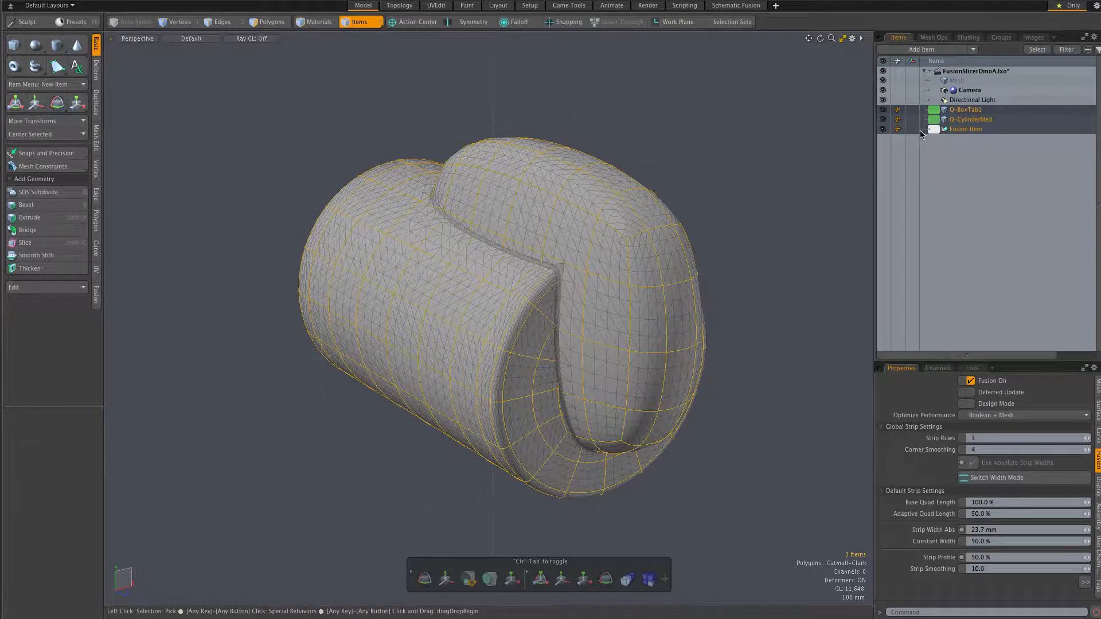
Hide Q-BoxTab1, Q-CylinderMed and the Fusion Item, and add the Fusion Slicer 3Point preset from the Mesh Fusion item assemblies.
{"action": "left_click", "coordinate": [884, 110]}
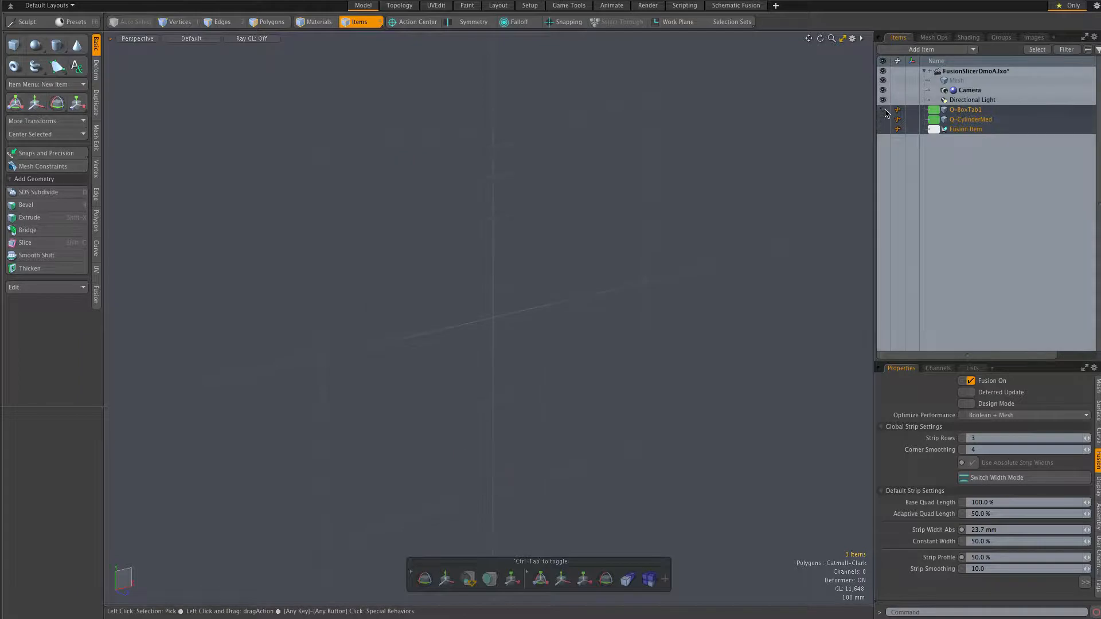
{"action": "left_click", "coordinate": [921, 50]}
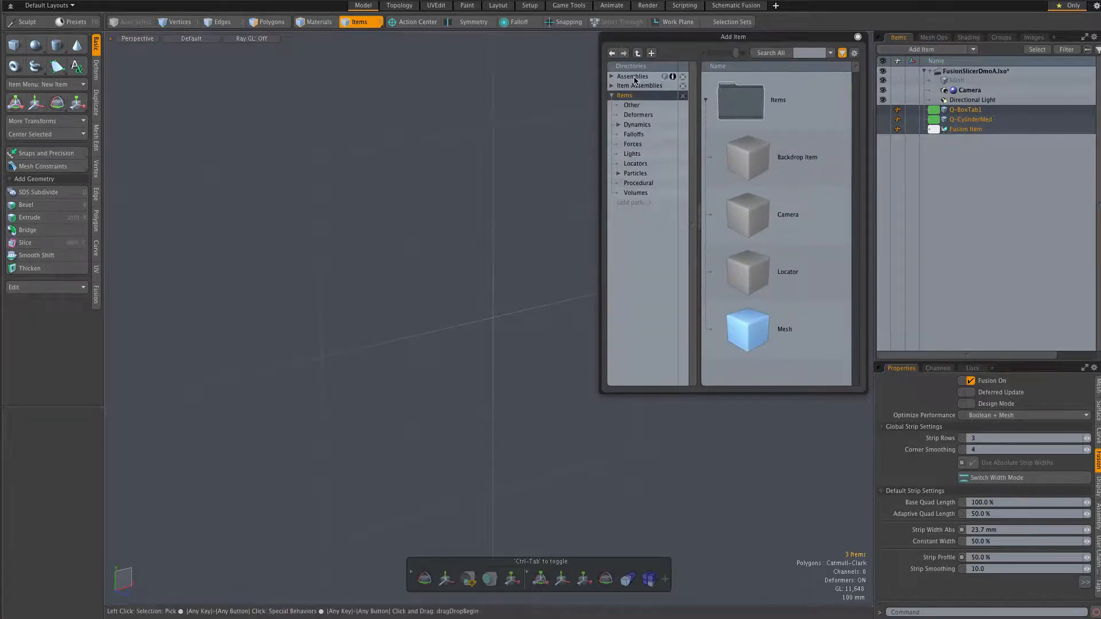
{"action": "left_click", "coordinate": [612, 87]}
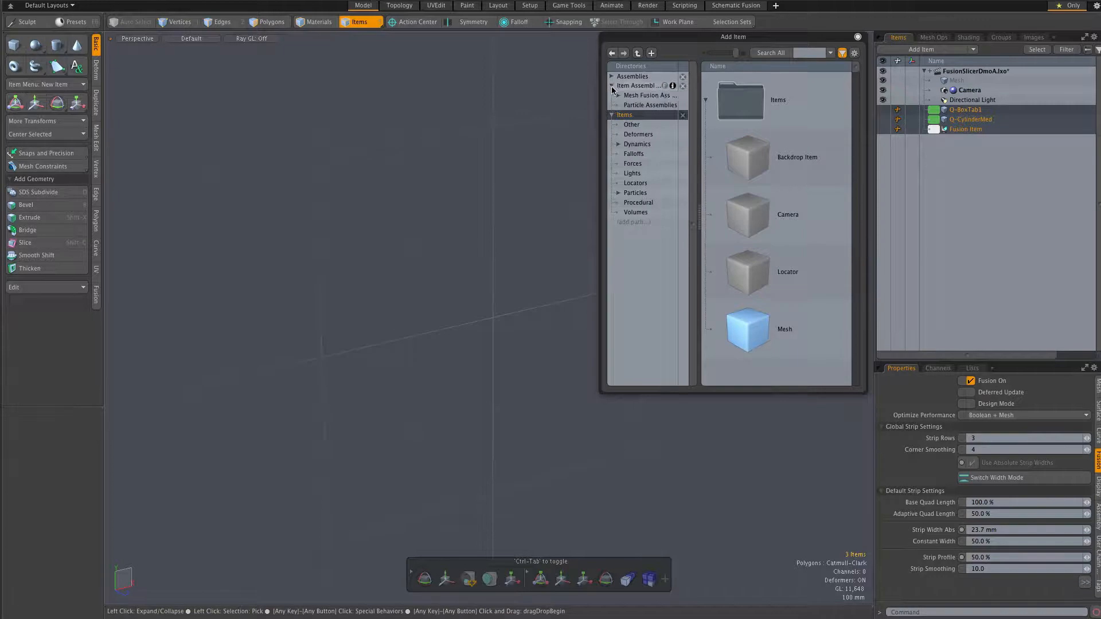
{"action": "left_click", "coordinate": [637, 96]}
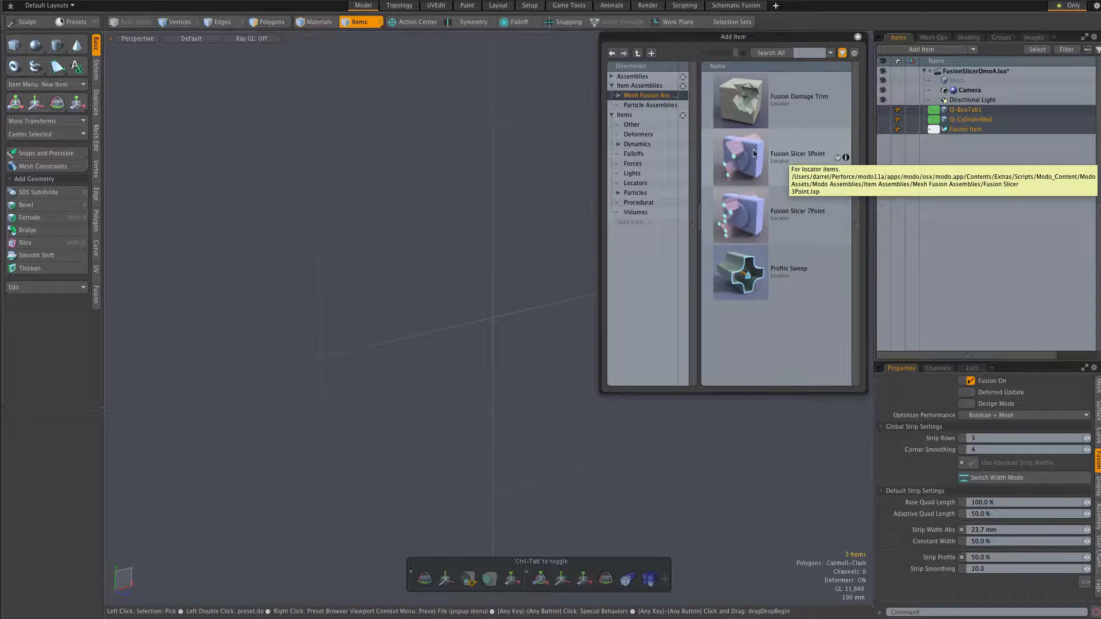
{"action": "double_click", "coordinate": [790, 165]}
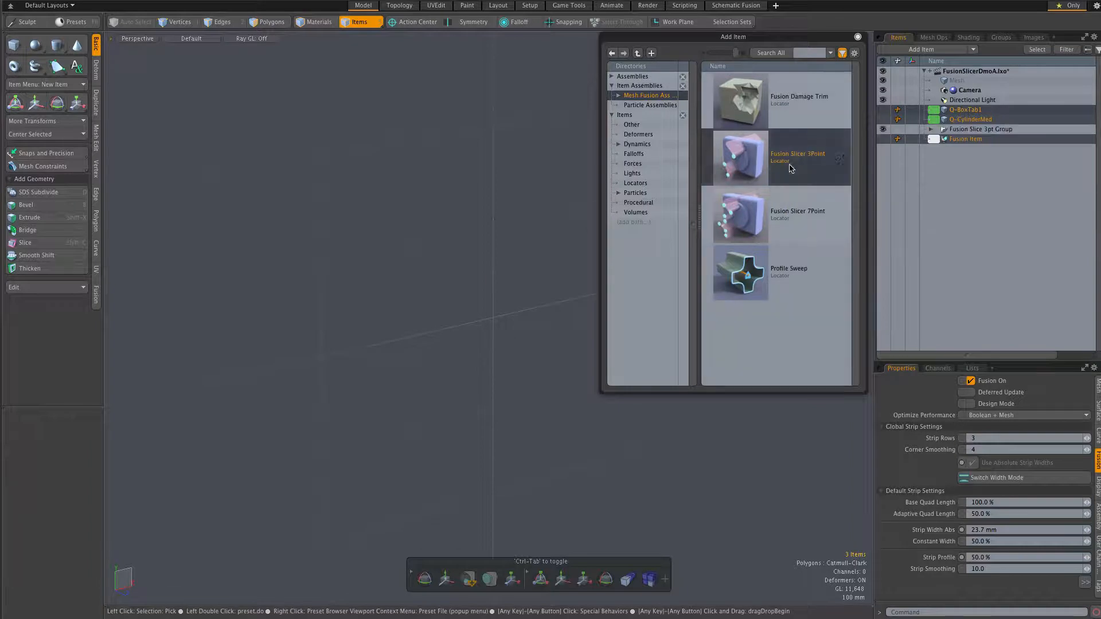
{"action": "left_click", "coordinate": [858, 38]}
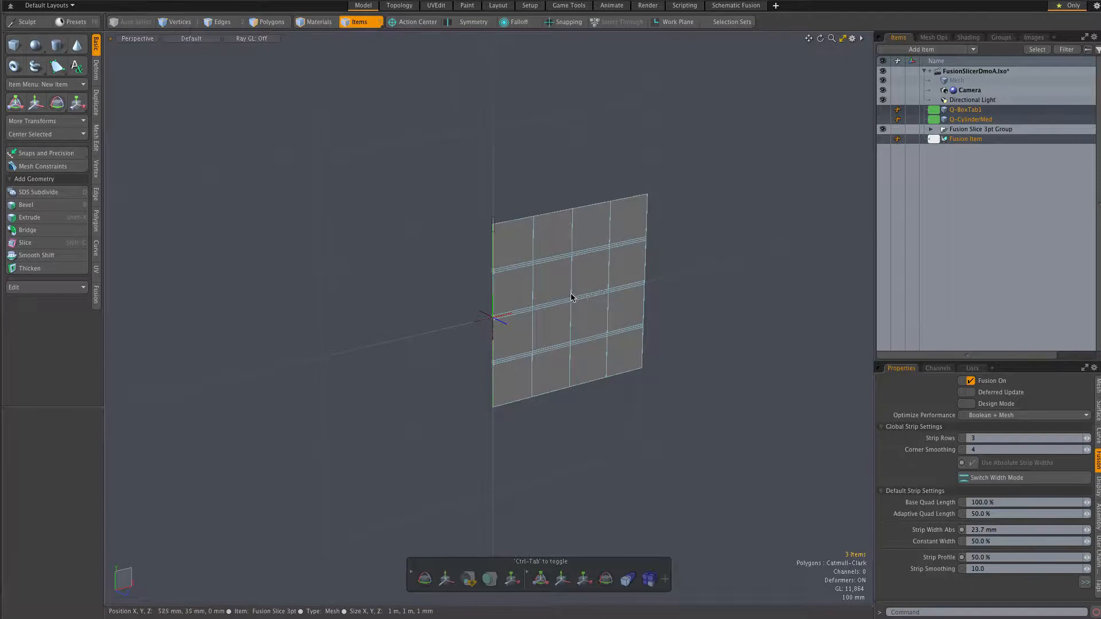
Expand the Fusion Slice 3pt Group and select its FS 3p-Line 5pt item to examine the line on the slicer plane.
{"action": "scroll", "coordinate": [576, 295], "scroll_direction": "up", "scroll_amount": 5}
{"action": "left_click_drag", "start_coordinate": [581, 300], "coordinate": [642, 305], "text": "alt"}
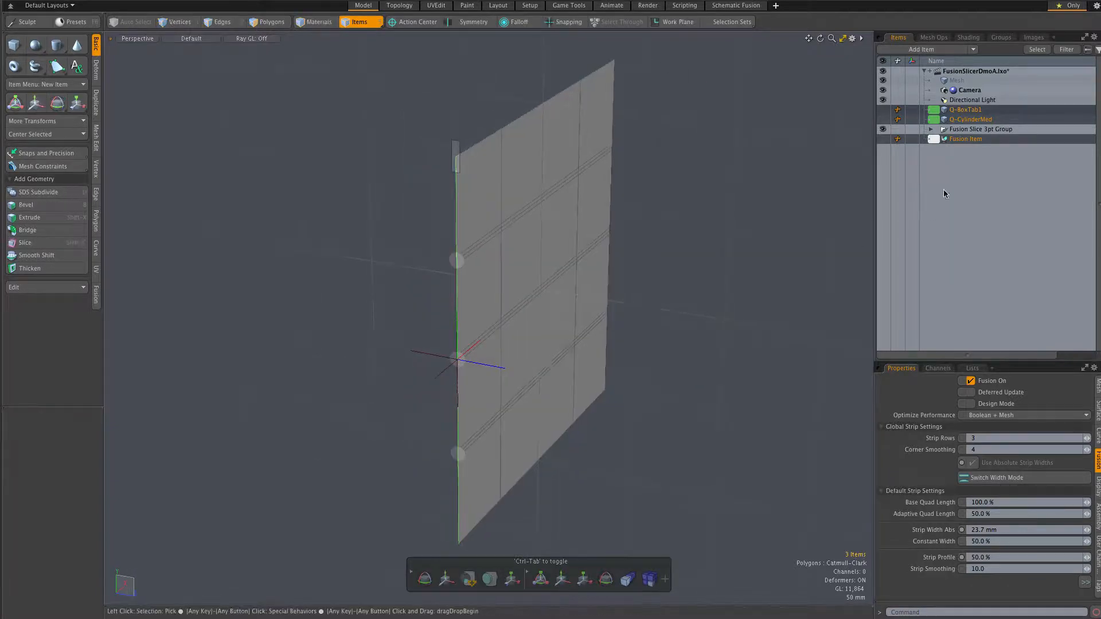
{"action": "left_click", "coordinate": [958, 139]}
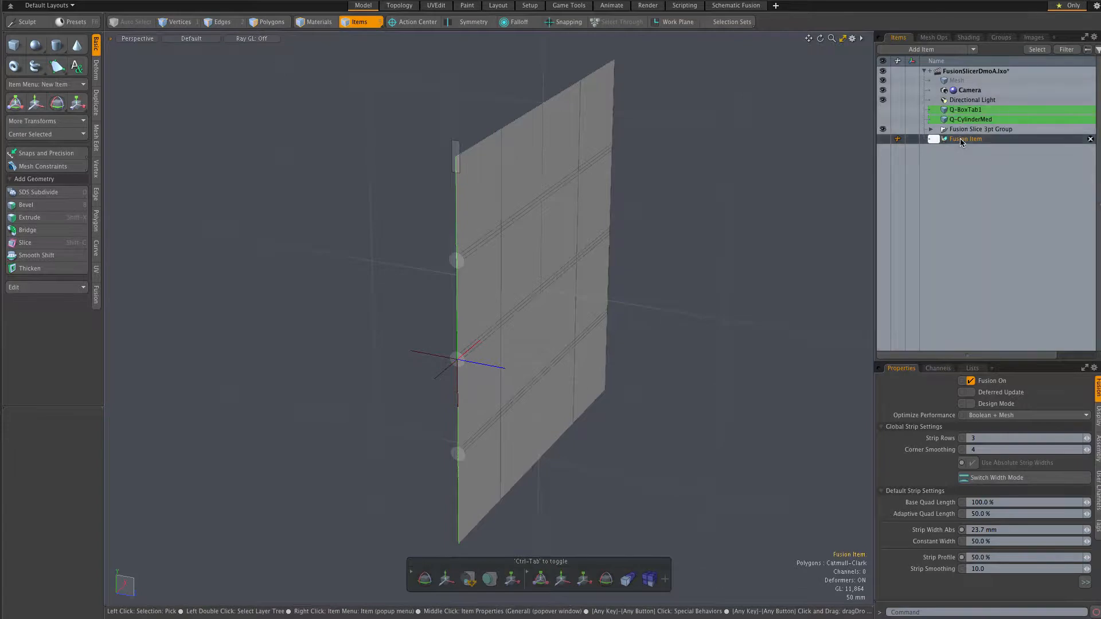
{"action": "left_click", "coordinate": [963, 130]}
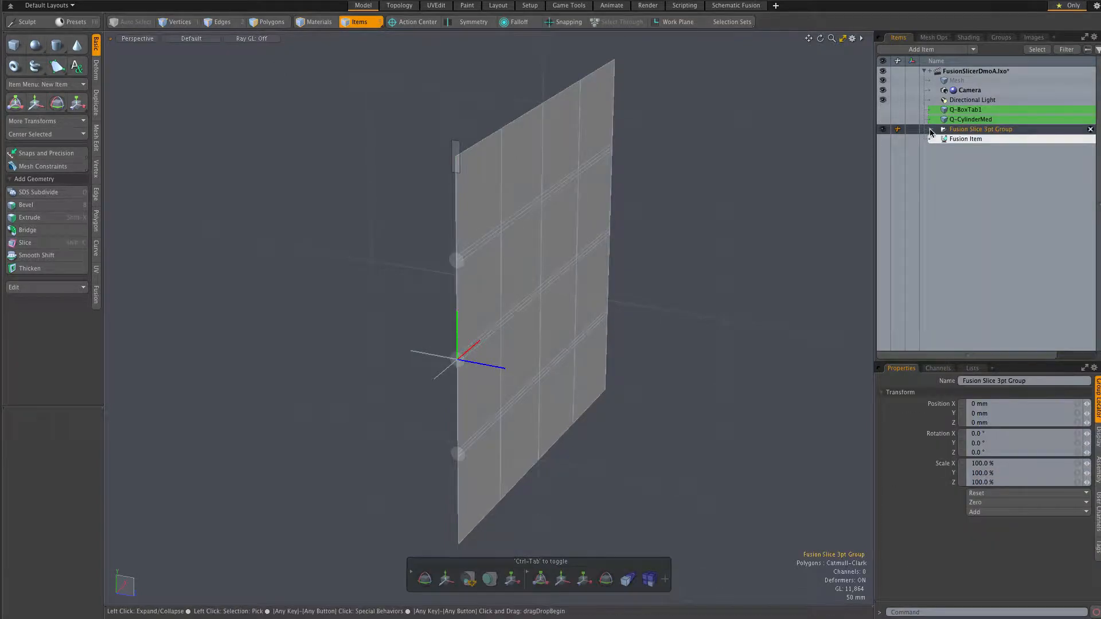
{"action": "left_click", "coordinate": [930, 130]}
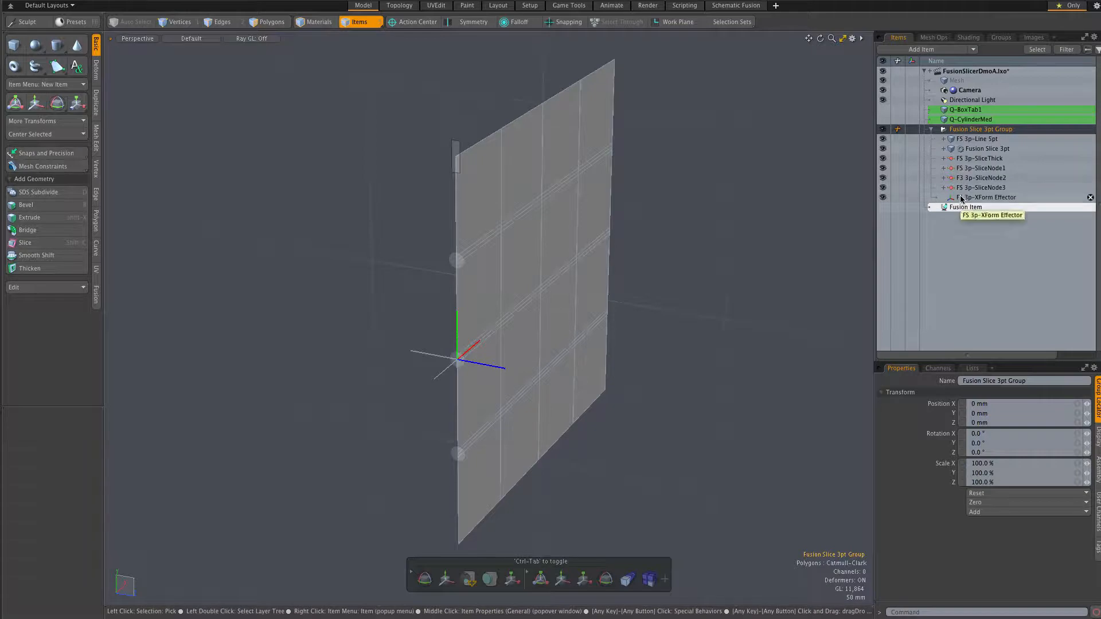
{"action": "left_click", "coordinate": [978, 139]}
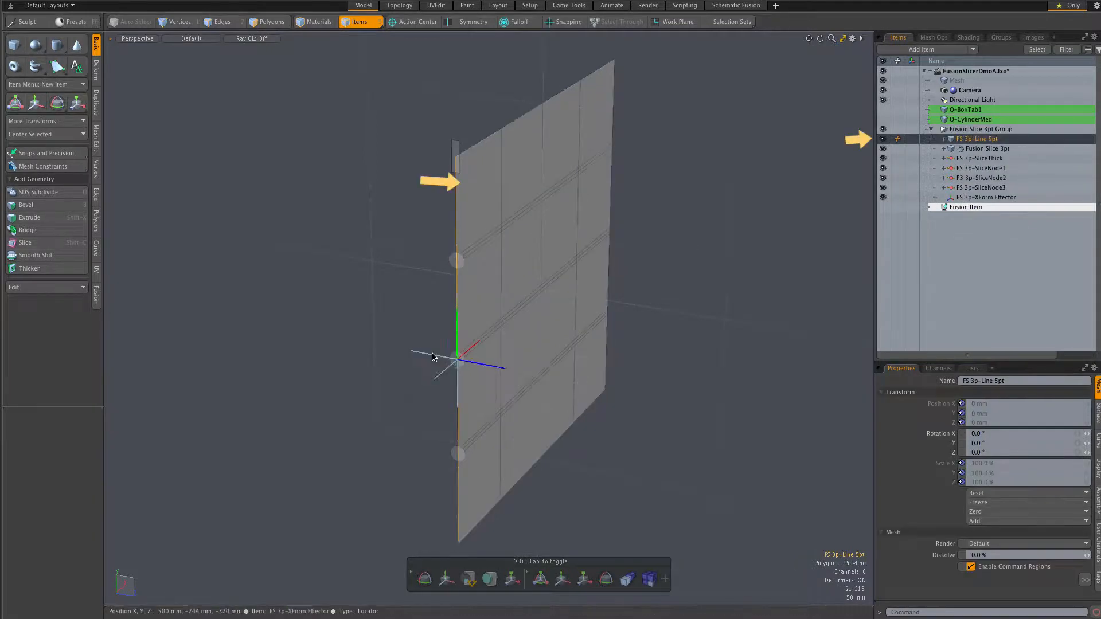
{"action": "scroll", "coordinate": [432, 357], "scroll_direction": "up", "scroll_amount": 2}
{"action": "scroll", "coordinate": [432, 358], "scroll_direction": "down", "scroll_amount": 1}
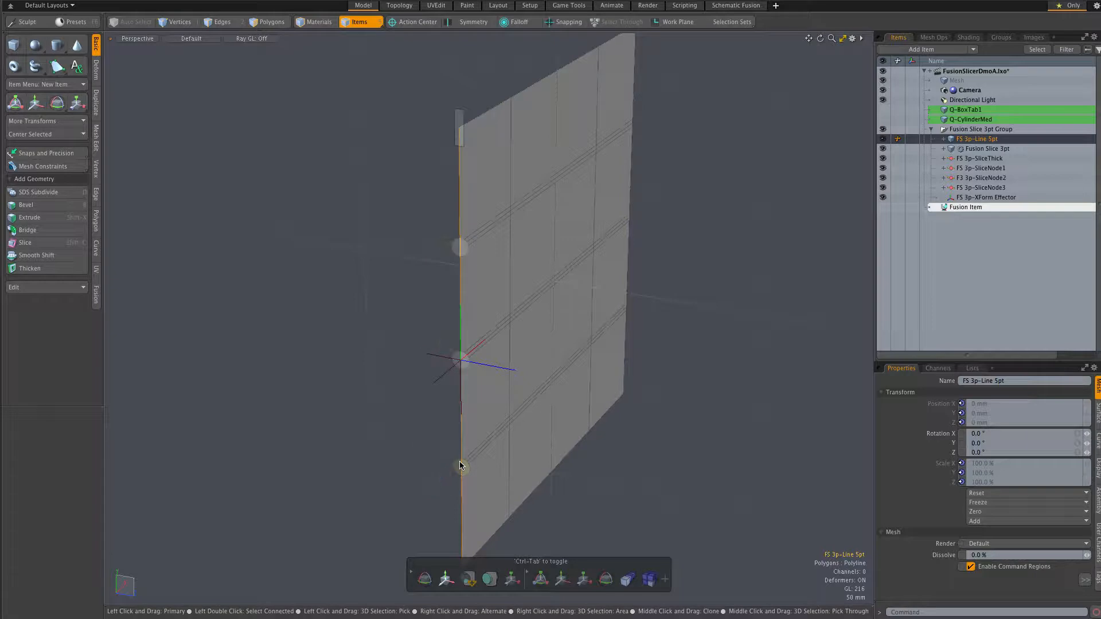
Select the FS 3p-XForm Effector locator at the middle of the slicer line.
{"action": "left_click", "coordinate": [449, 370]}
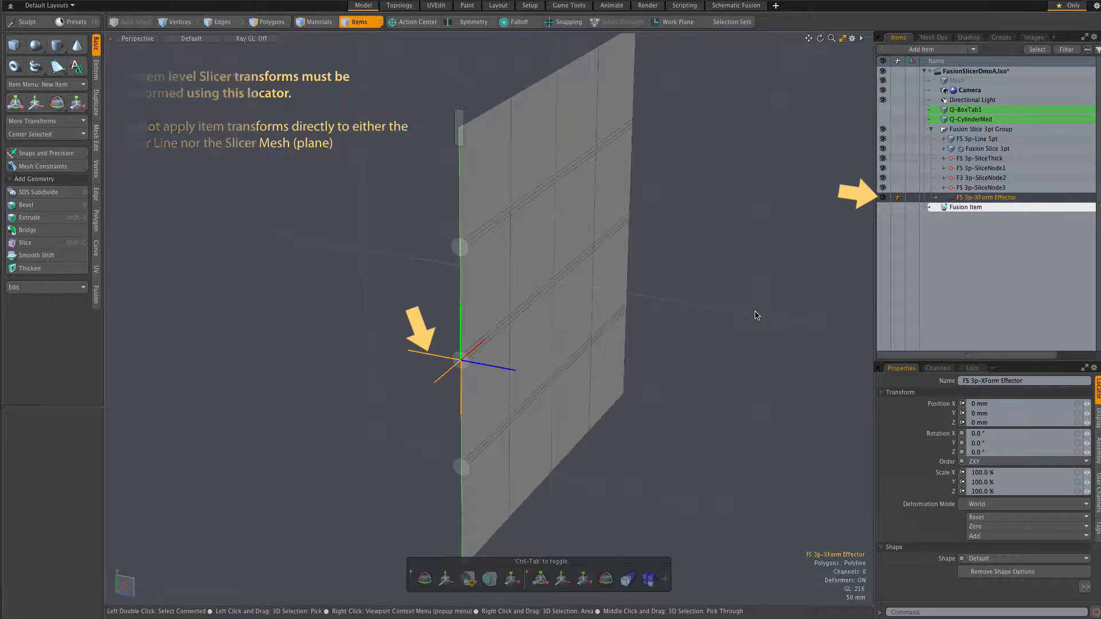
{"action": "scroll", "coordinate": [695, 463], "scroll_direction": "down", "scroll_amount": 2}
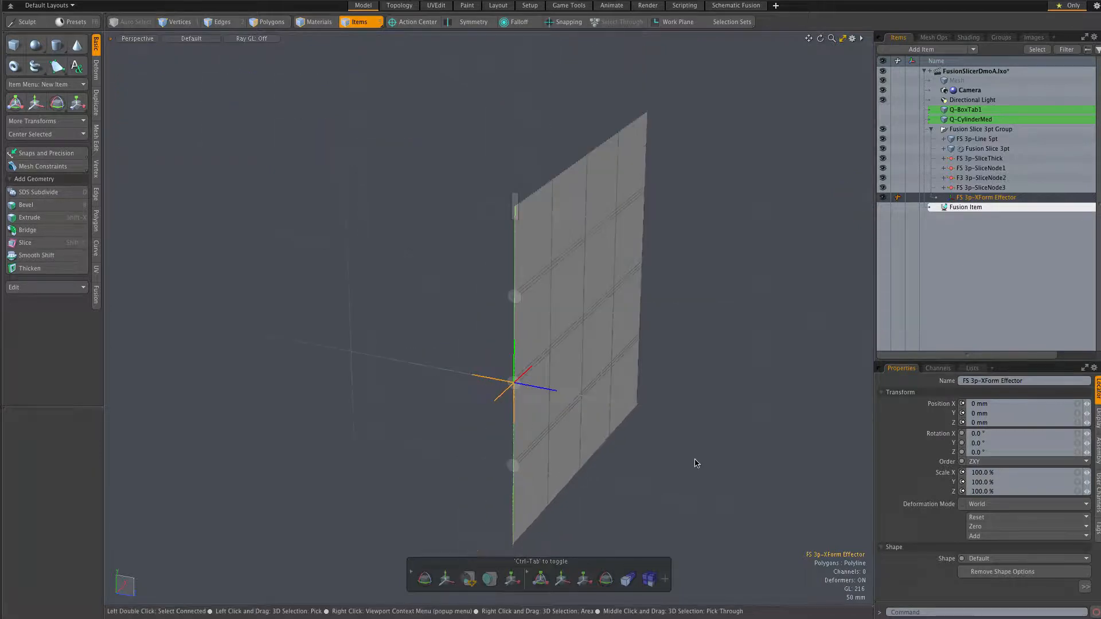
{"action": "scroll", "coordinate": [696, 463], "scroll_direction": "down", "scroll_amount": 1}
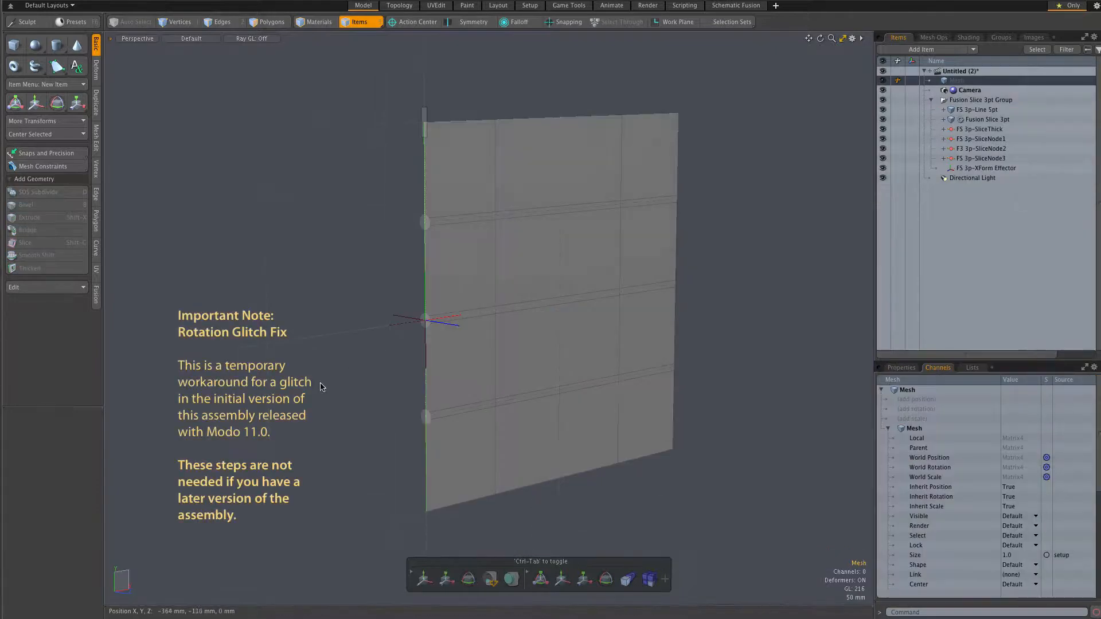
Move the FS 3p-XForm Effector to -160 mm in X and scale it to 131% in X and 138% in Y and Z.
{"action": "left_click", "coordinate": [395, 327]}
{"action": "key", "text": "w"}
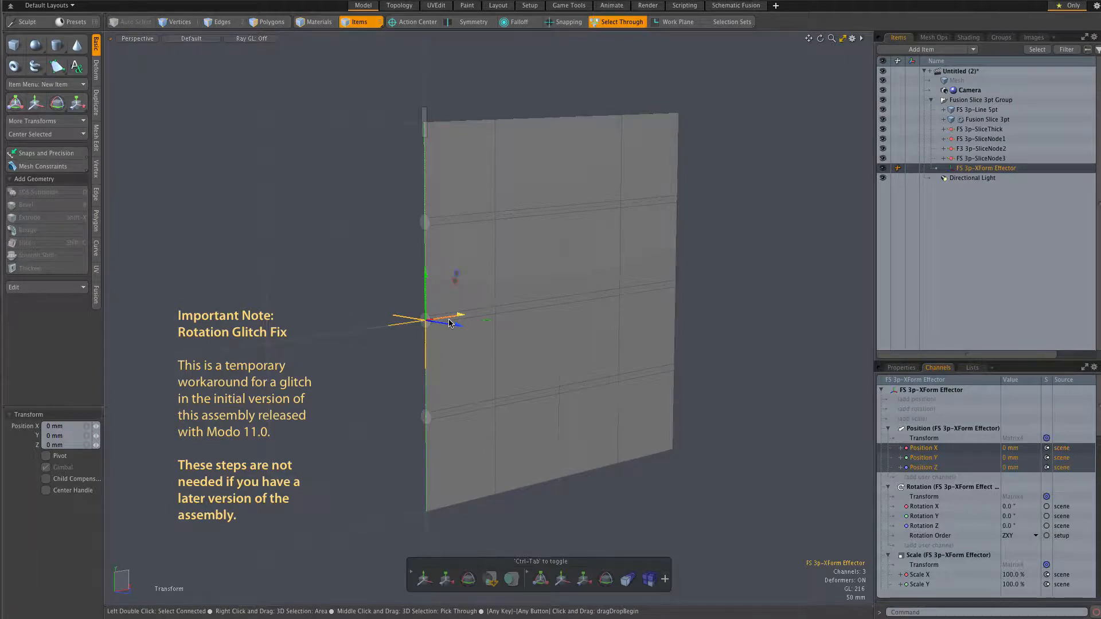
{"action": "left_click_drag", "start_coordinate": [458, 317], "coordinate": [417, 324]}
{"action": "key", "text": "r"}
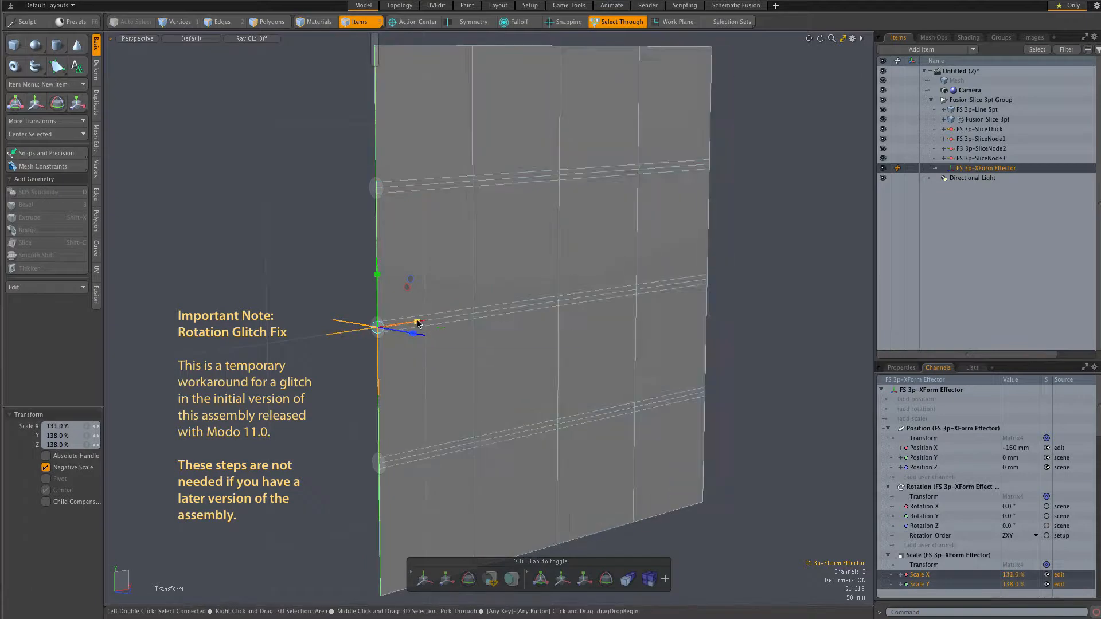
Try rotating the FS 3p-XForm Effector, undo the rotation and deselect the locator.
{"action": "key", "text": "e"}
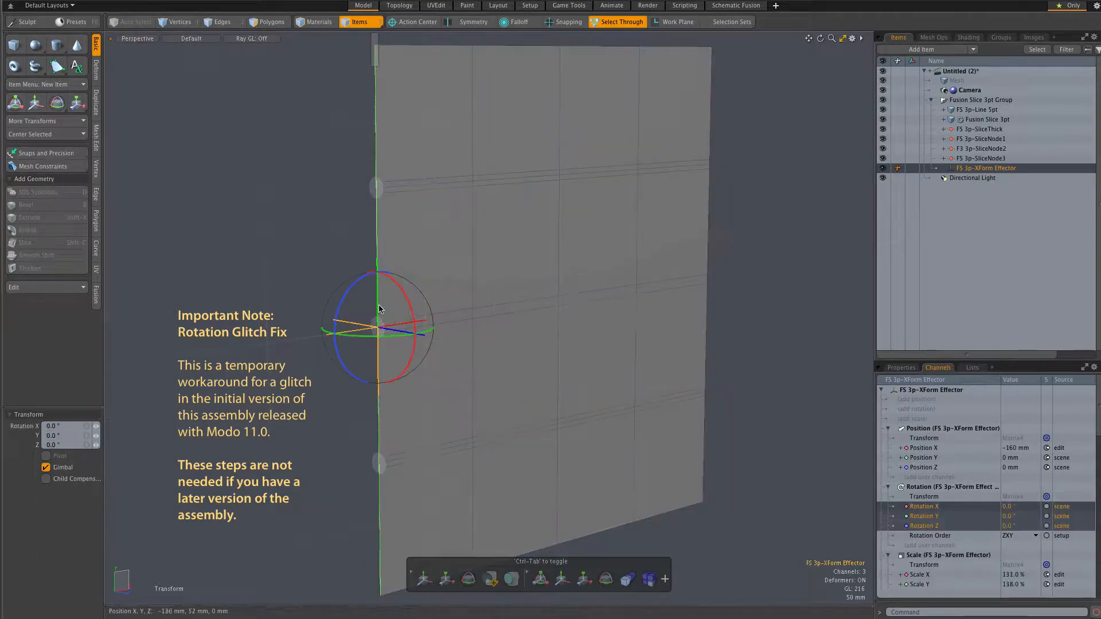
{"action": "left_click_drag", "start_coordinate": [345, 298], "coordinate": [373, 258]}
{"action": "key", "text": "ctrl+z"}
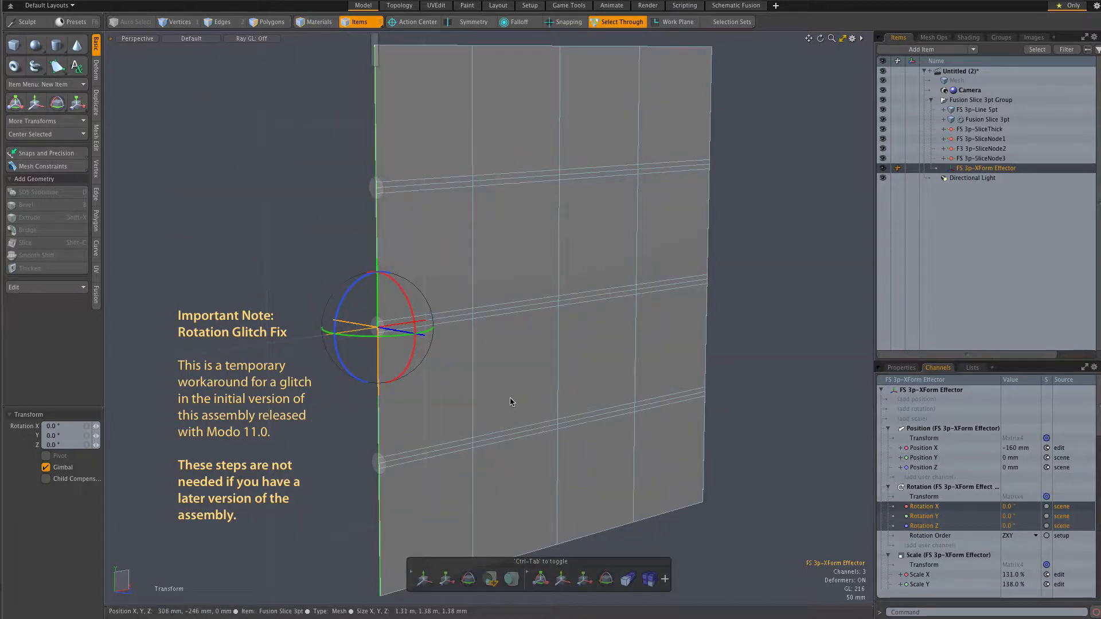
{"action": "key", "text": "q"}
{"action": "left_click", "coordinate": [755, 377]}
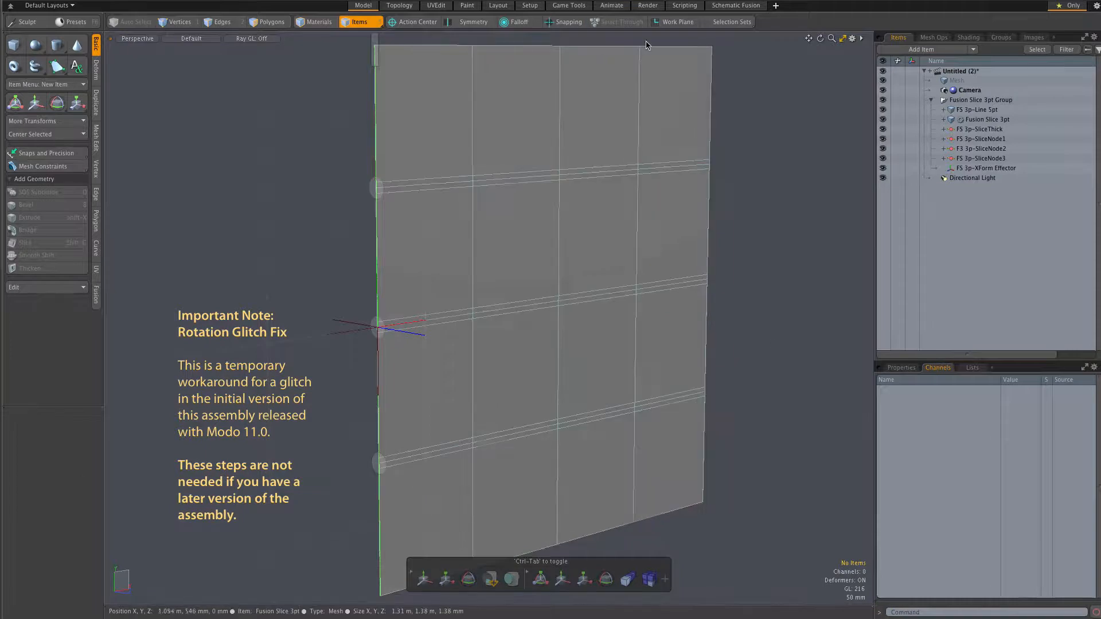
In the Setup layout, apply a Rotation constraint between FS 3p-Line 5pt and the FS 3p-XForm Effector.
{"action": "left_click", "coordinate": [531, 7]}
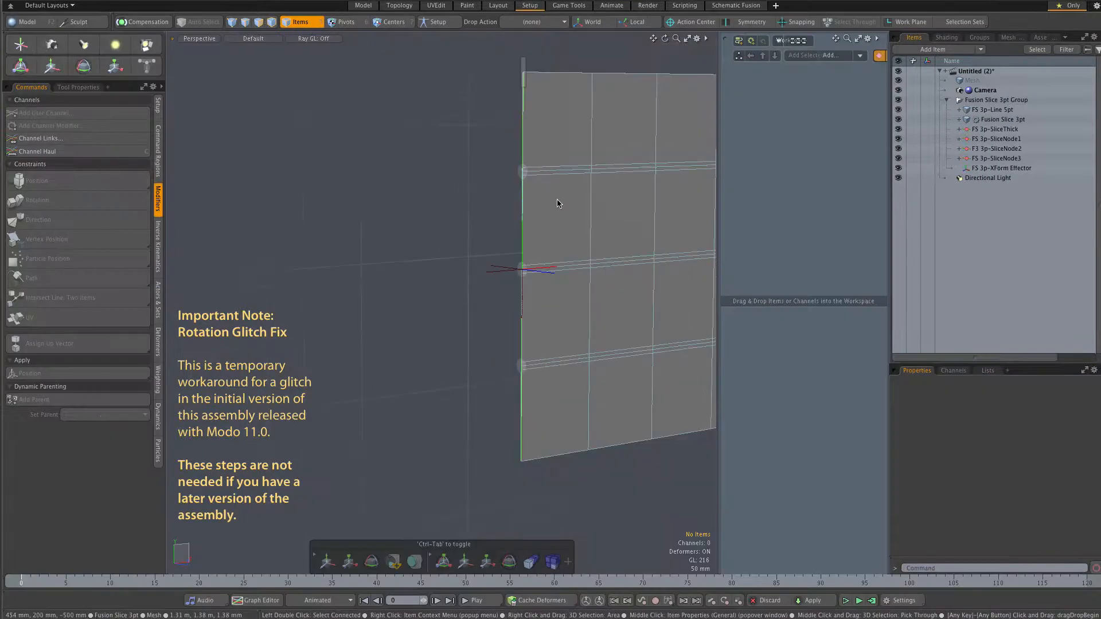
{"action": "key", "text": "a"}
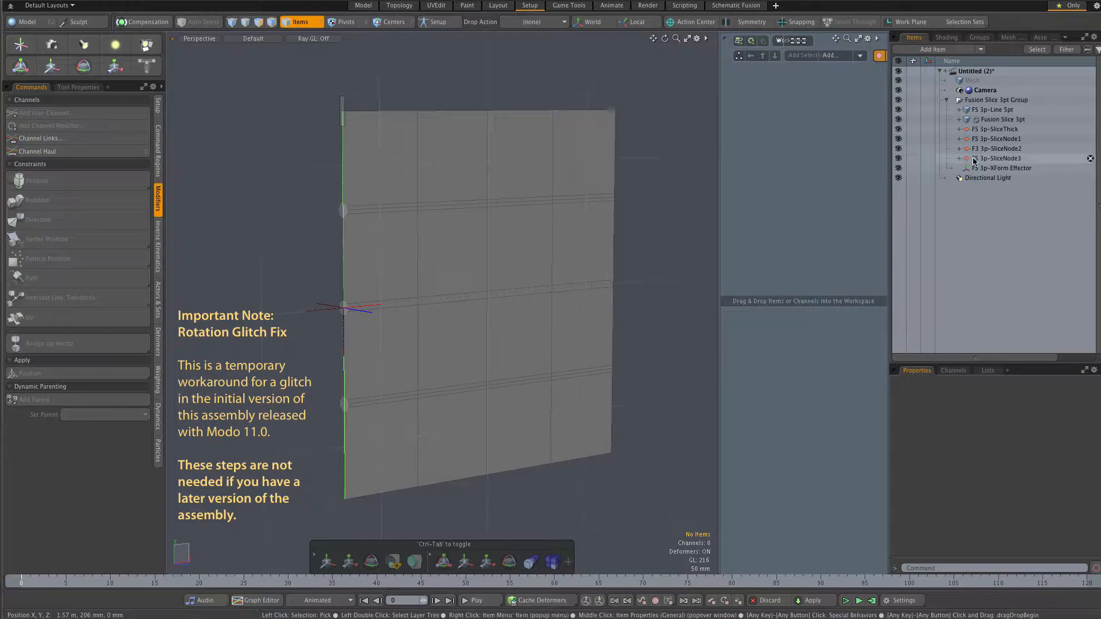
{"action": "left_click", "coordinate": [1001, 111]}
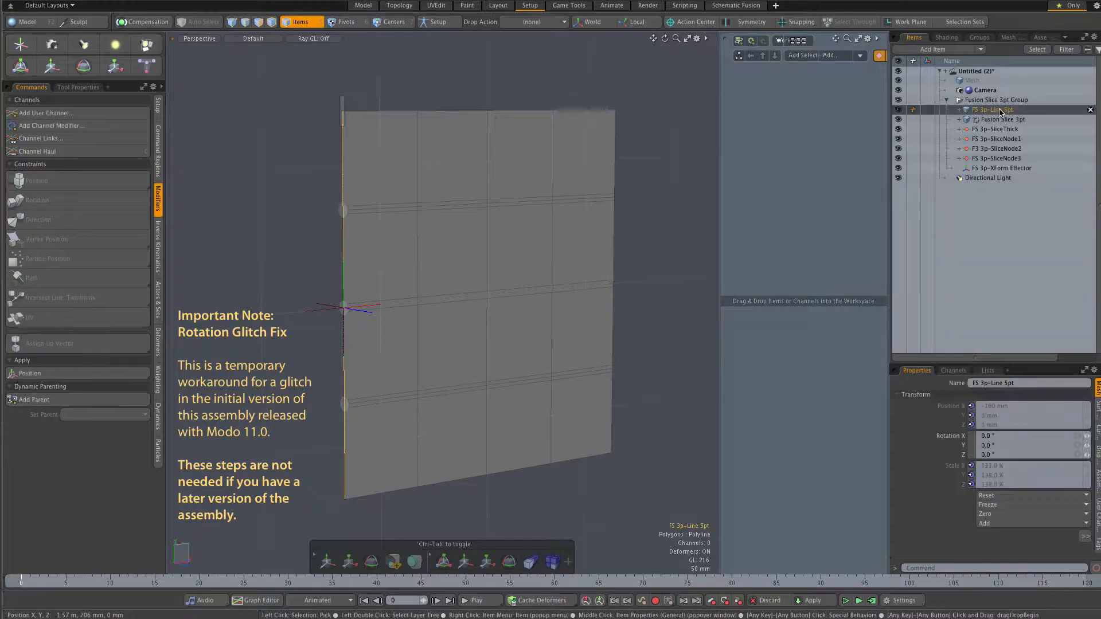
{"action": "left_click", "coordinate": [1004, 169], "text": "ctrl"}
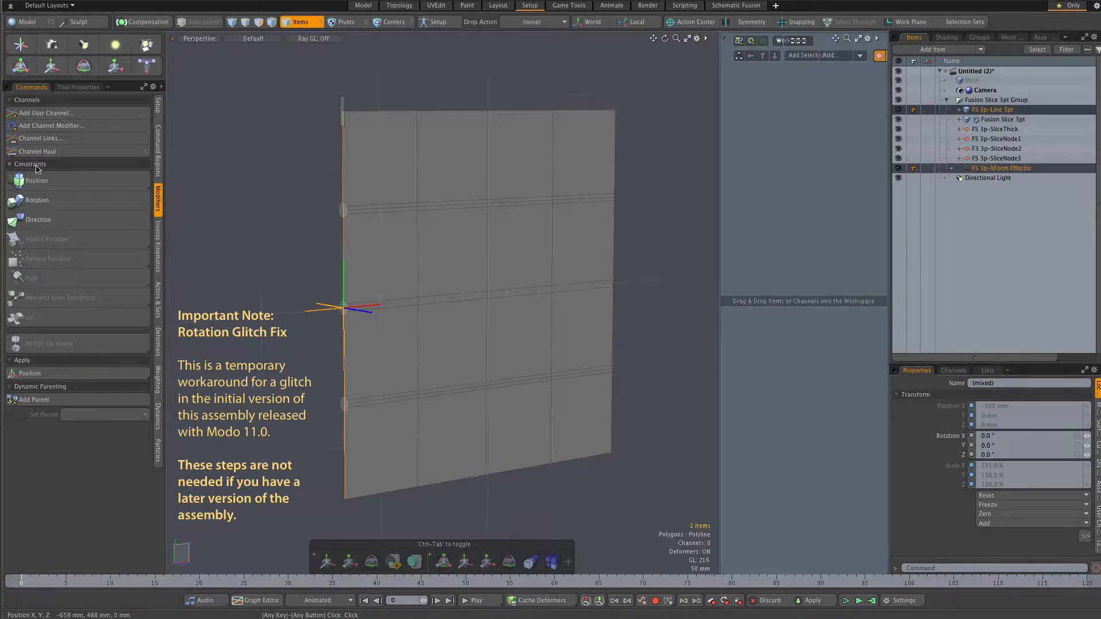
{"action": "left_click", "coordinate": [38, 202]}
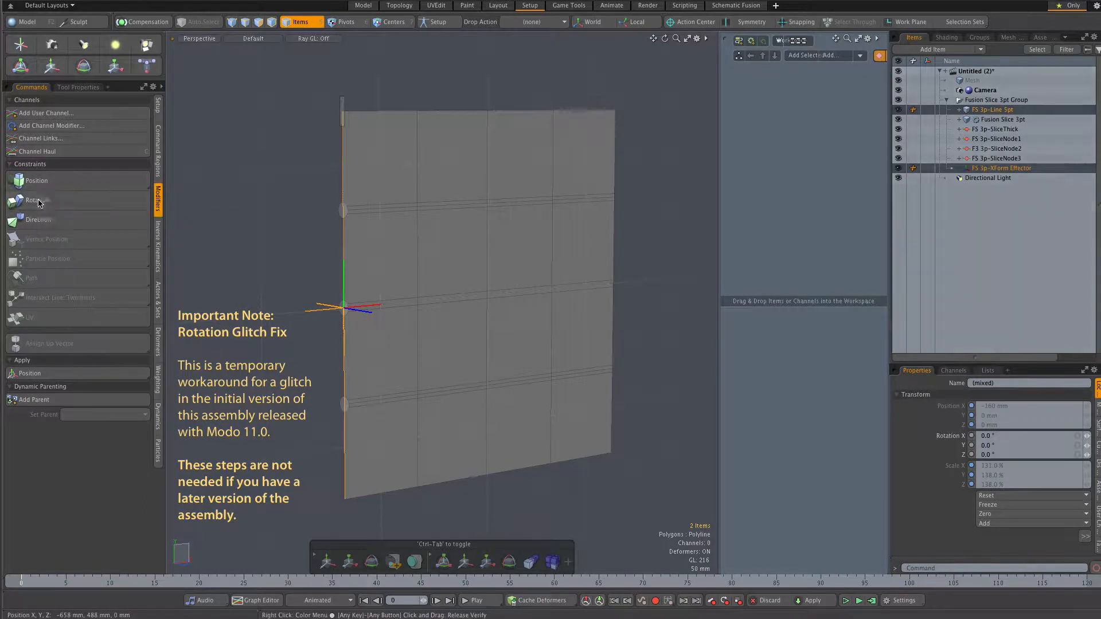
Rotate the FS 3p-XForm Effector to about -29° in Z and 533° in Y, and also around X.
{"action": "left_click", "coordinate": [310, 316]}
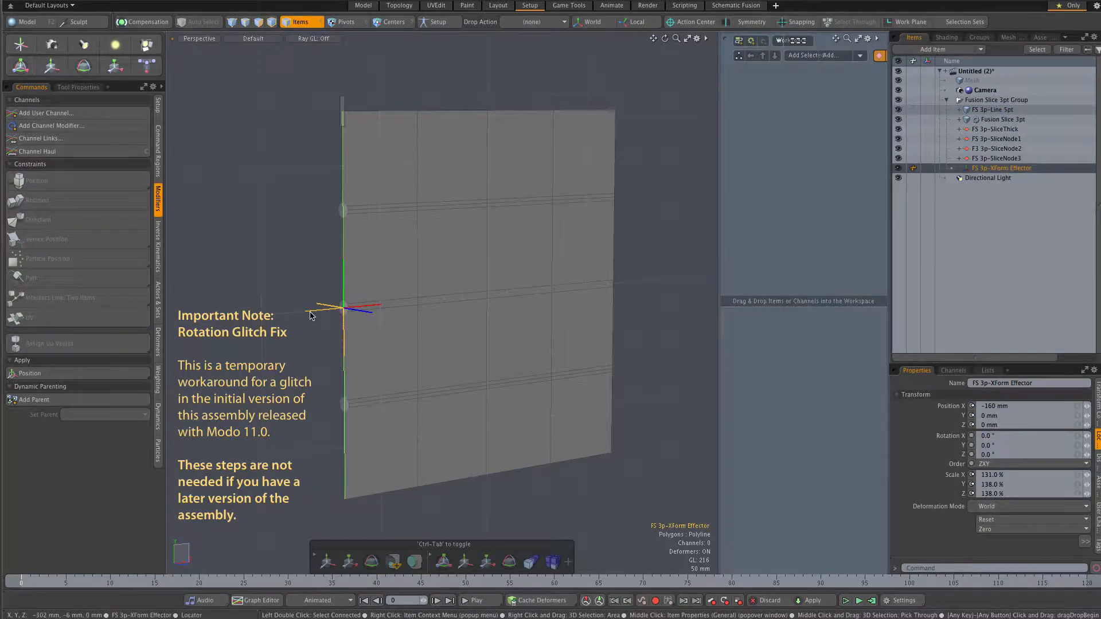
{"action": "key", "text": "e"}
{"action": "left_click_drag", "start_coordinate": [310, 316], "coordinate": [313, 233]}
{"action": "left_click_drag", "start_coordinate": [320, 318], "coordinate": [457, 281]}
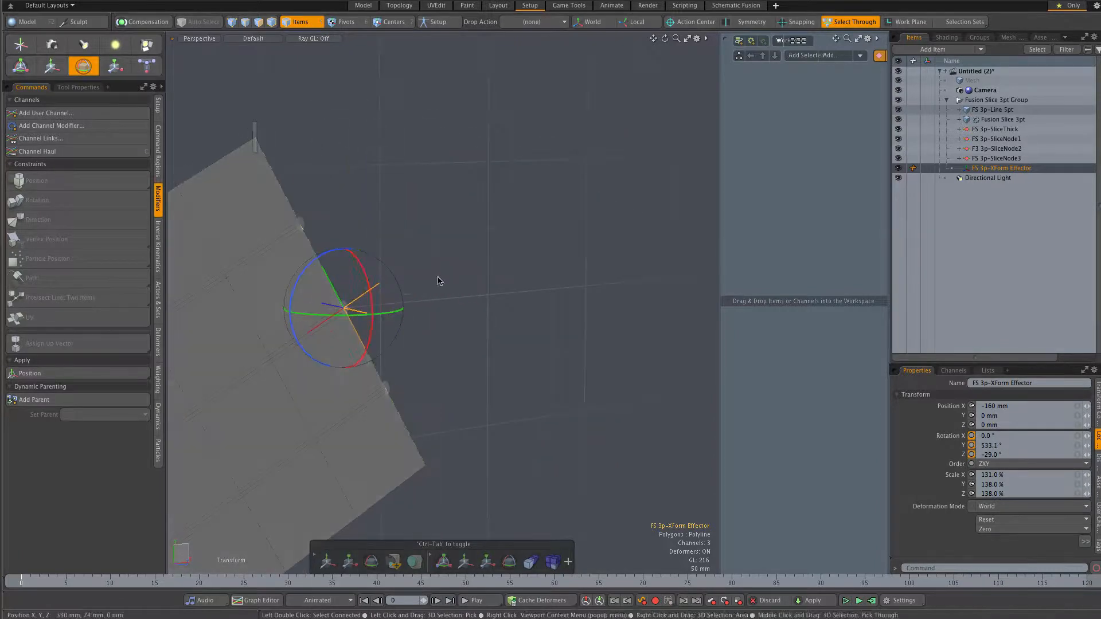
{"action": "left_click_drag", "start_coordinate": [360, 268], "coordinate": [305, 216]}
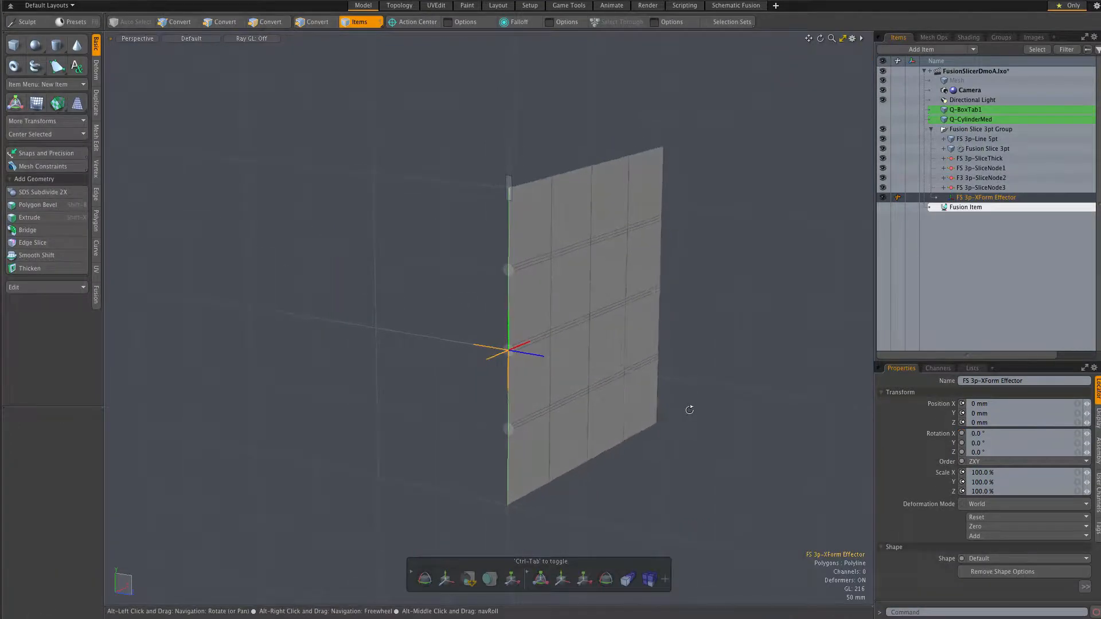
Show the Fusion Item, Q-CylinderMed and Q-BoxTab1 again in the FusionSlicerDmoA scene.
{"action": "left_click", "coordinate": [882, 207]}
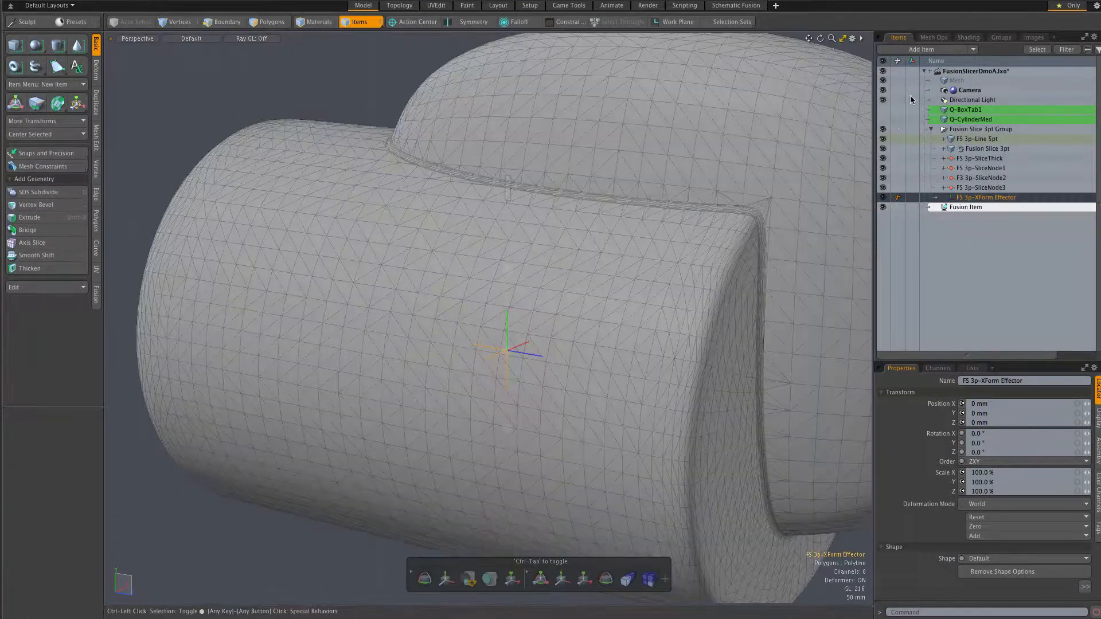
{"action": "left_click", "coordinate": [883, 119]}
{"action": "left_click", "coordinate": [883, 109]}
Move the FS 3p-XForm Effector to -800 mm in X so the slicer plane starts beside the cylinder.
{"action": "scroll", "coordinate": [686, 258], "scroll_direction": "down", "scroll_amount": 6}
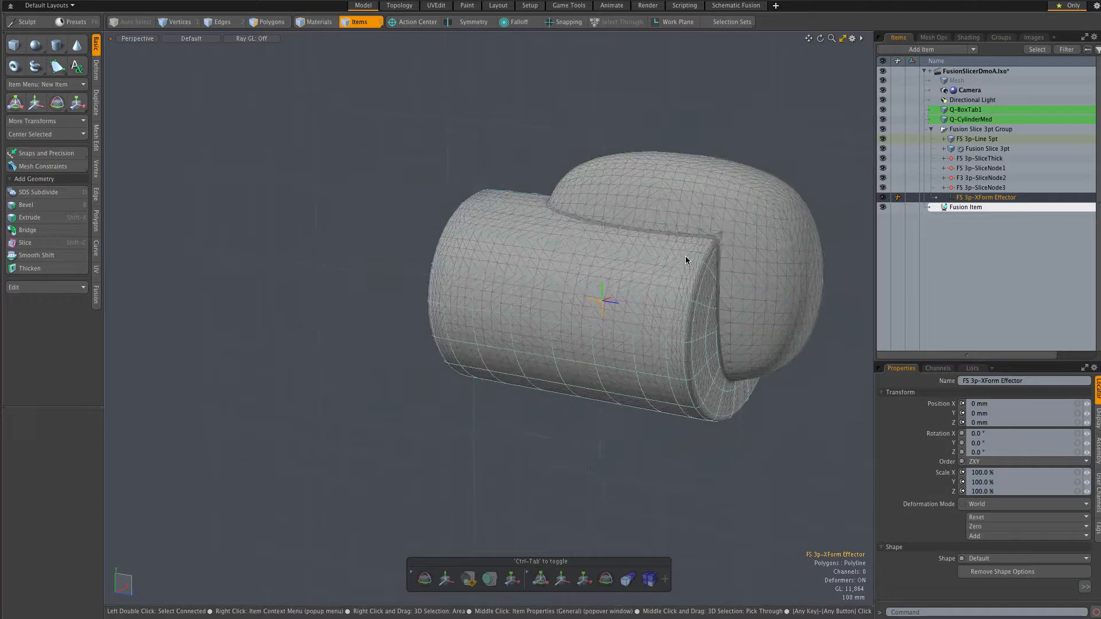
{"action": "left_click_drag", "start_coordinate": [699, 259], "coordinate": [758, 350], "text": "alt"}
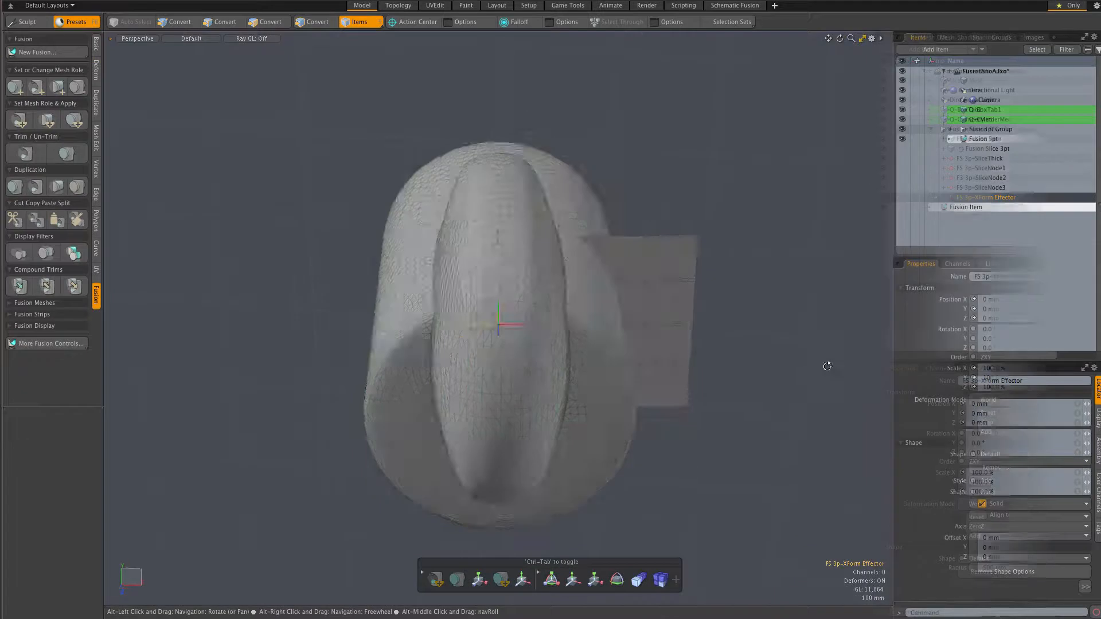
{"action": "left_click_drag", "start_coordinate": [826, 364], "coordinate": [788, 323], "text": "alt"}
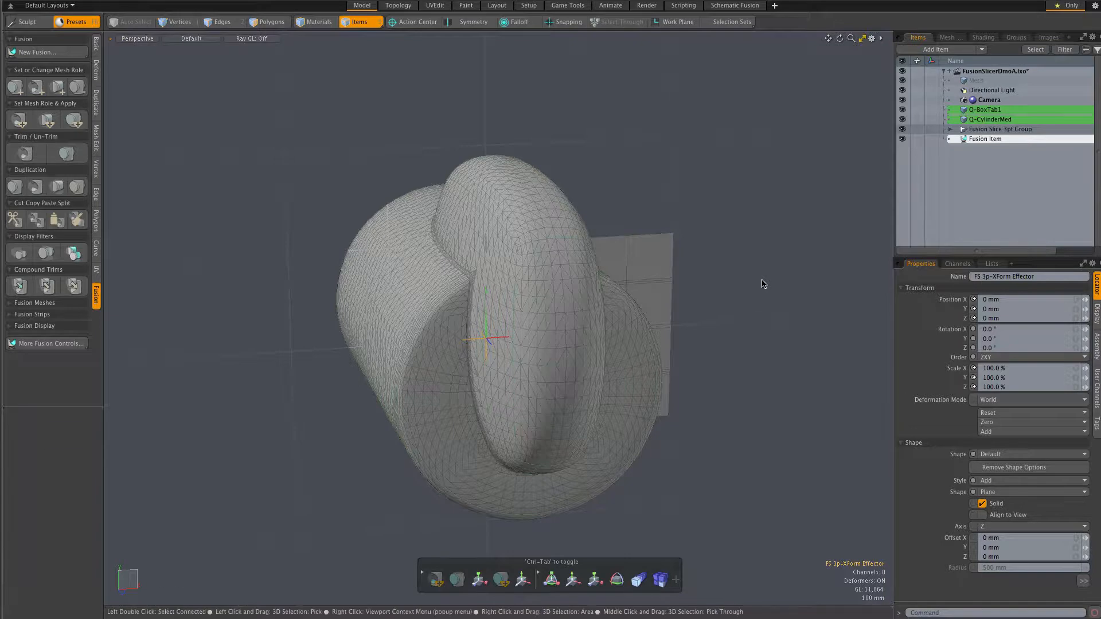
{"action": "key", "text": "w"}
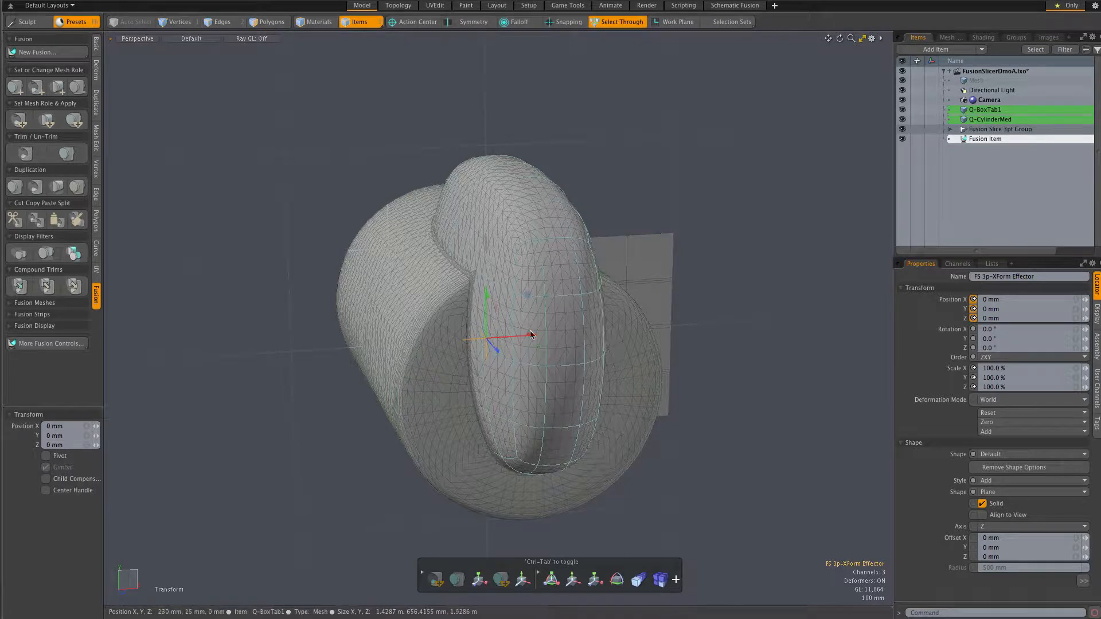
{"action": "left_click_drag", "start_coordinate": [527, 330], "coordinate": [377, 348]}
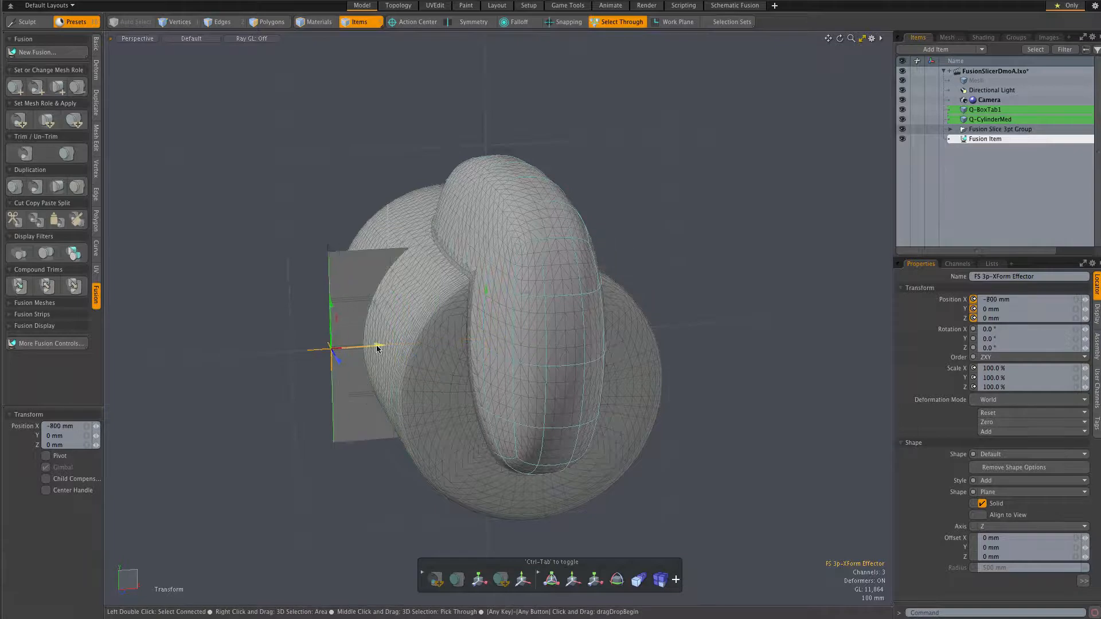
Scale the FS 3p-XForm Effector uniformly to 194% so the slicer plane spans the fused shape.
{"action": "key", "text": "e"}
{"action": "key", "text": "r"}
{"action": "left_click_drag", "start_coordinate": [335, 351], "coordinate": [400, 350]}
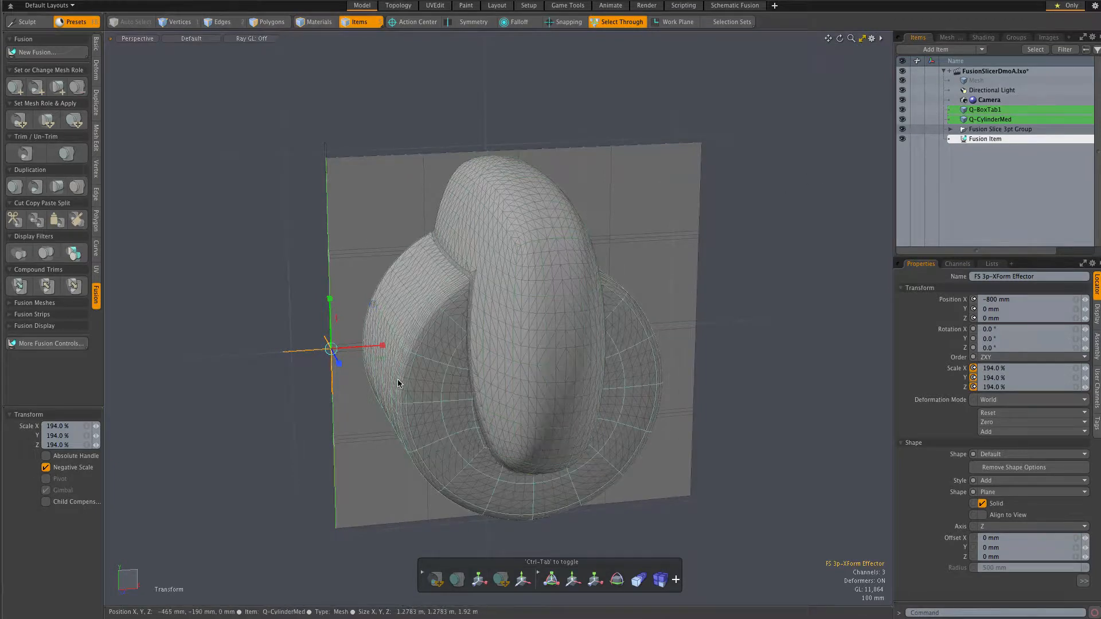
Move the FS 3p-XForm Effector to -975 mm in X and 90 mm in Y.
{"action": "mouse_move", "coordinate": [368, 393]}
{"action": "left_mouse_down", "text": "alt"}
{"action": "mouse_move", "coordinate": [455, 364]}
{"action": "mouse_move", "coordinate": [258, 366]}
{"action": "mouse_move", "coordinate": [352, 386]}
{"action": "left_mouse_up", "text": "alt"}
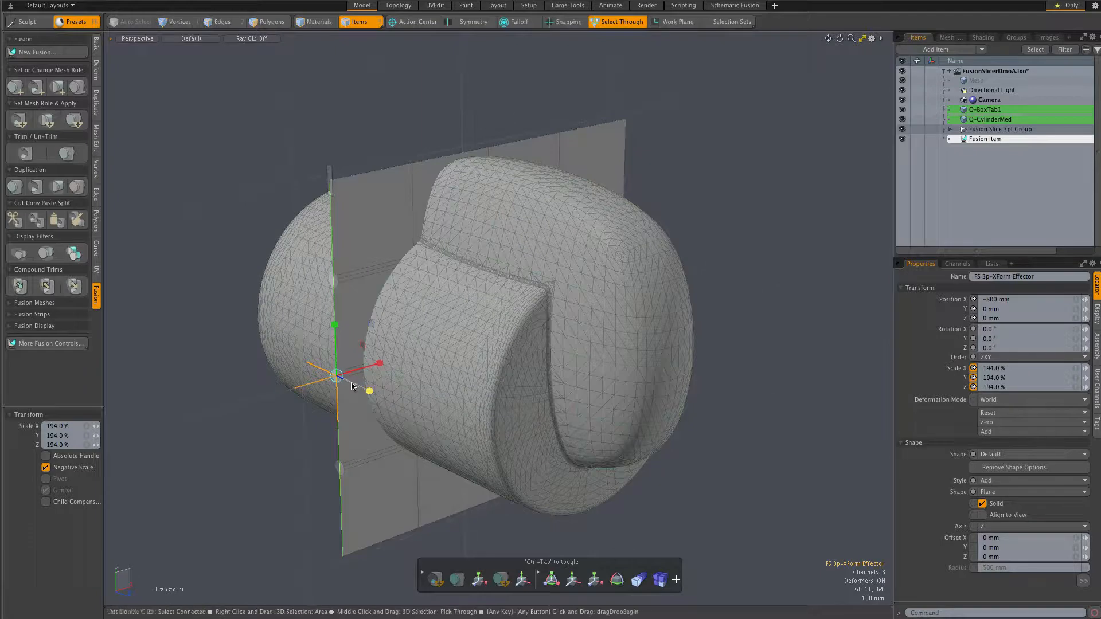
{"action": "left_click_drag", "start_coordinate": [724, 442], "coordinate": [708, 423], "text": "alt"}
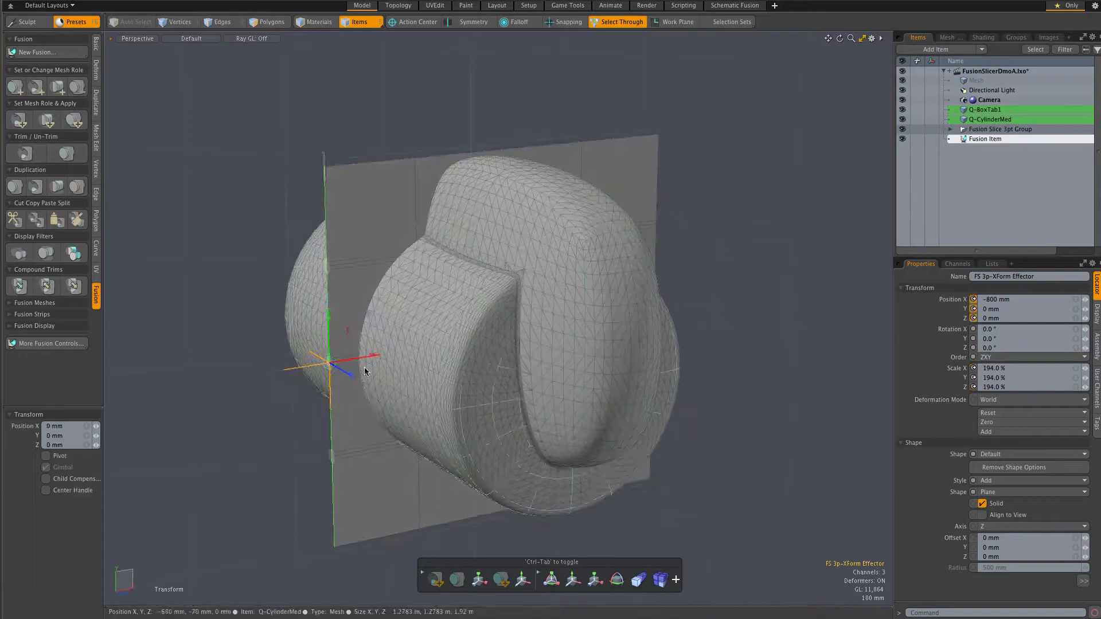
{"action": "left_click_drag", "start_coordinate": [364, 315], "coordinate": [335, 298]}
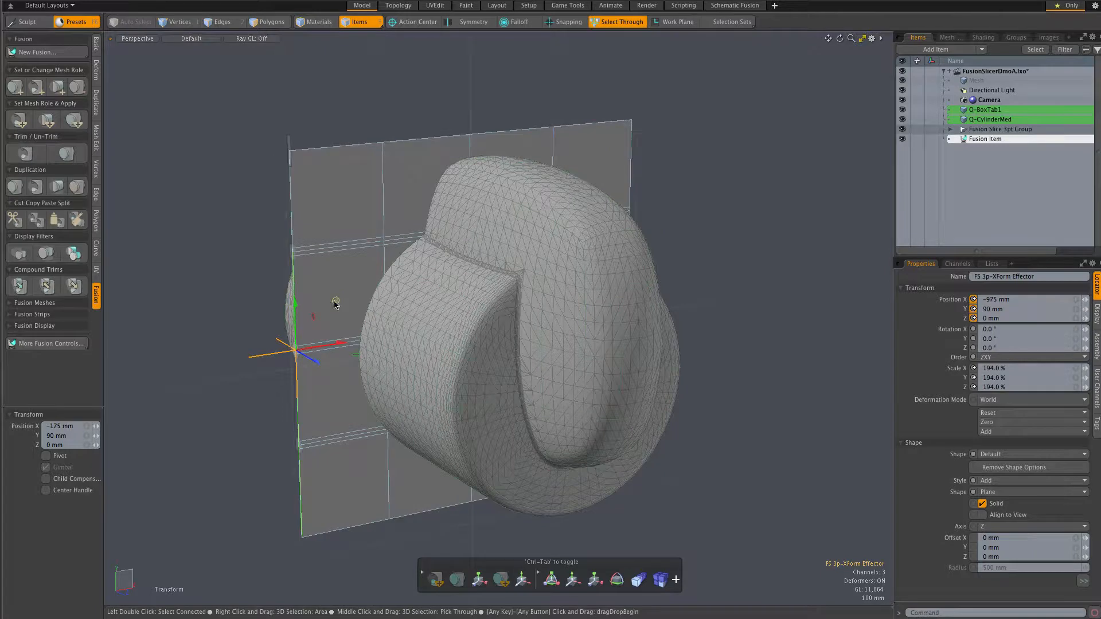
Apply the slicer plane as a subtractive trim to both Q-BoxTab1 and Q-CylinderMed.
{"action": "left_click_drag", "start_coordinate": [713, 284], "coordinate": [767, 284], "text": "alt"}
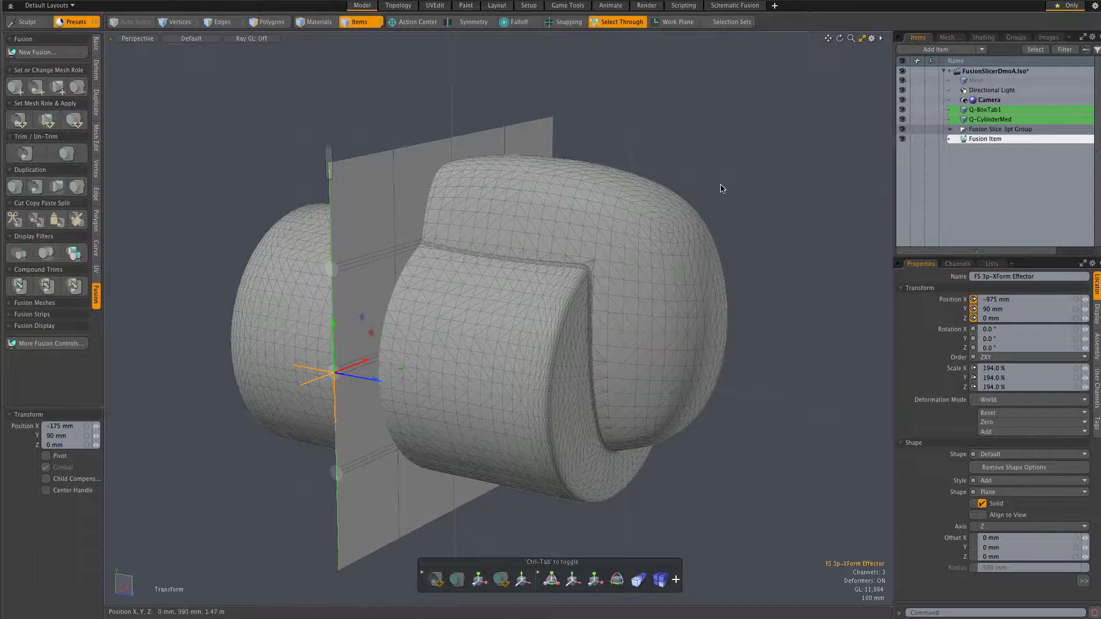
{"action": "left_click", "coordinate": [623, 249]}
{"action": "left_click", "coordinate": [504, 349], "text": "shift"}
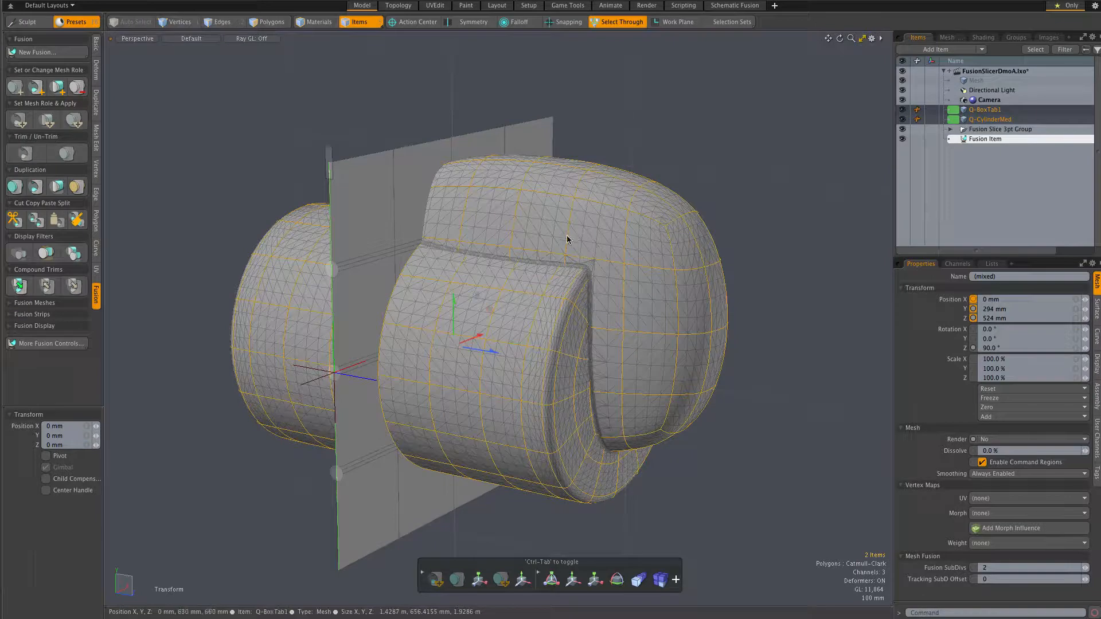
{"action": "left_click", "coordinate": [411, 158], "text": "shift"}
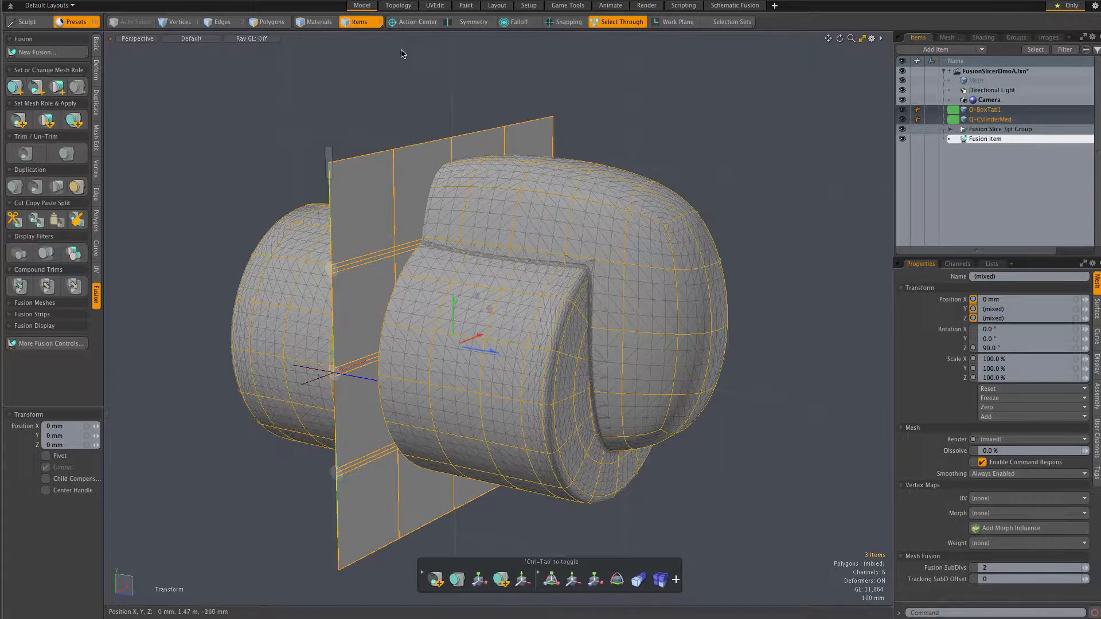
{"action": "left_click", "coordinate": [19, 121]}
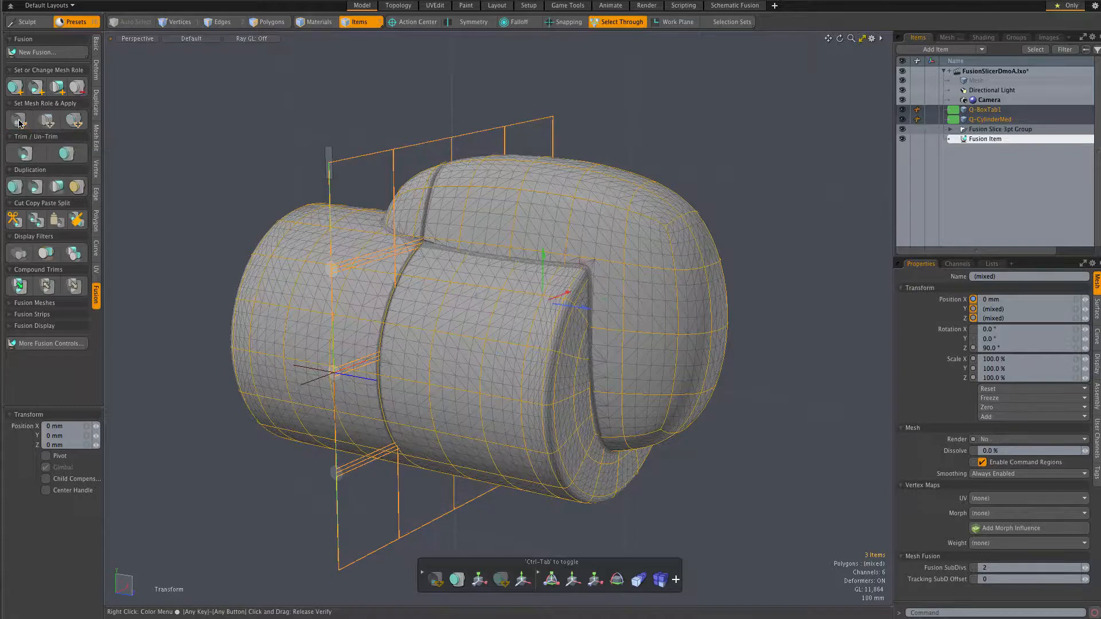
{"action": "key", "text": "alt"}
{"action": "mouse_move", "coordinate": [421, 291]}
{"action": "left_mouse_down", "text": "alt"}
{"action": "mouse_move", "coordinate": [535, 283]}
{"action": "mouse_move", "coordinate": [425, 305]}
{"action": "left_mouse_up", "text": "alt"}
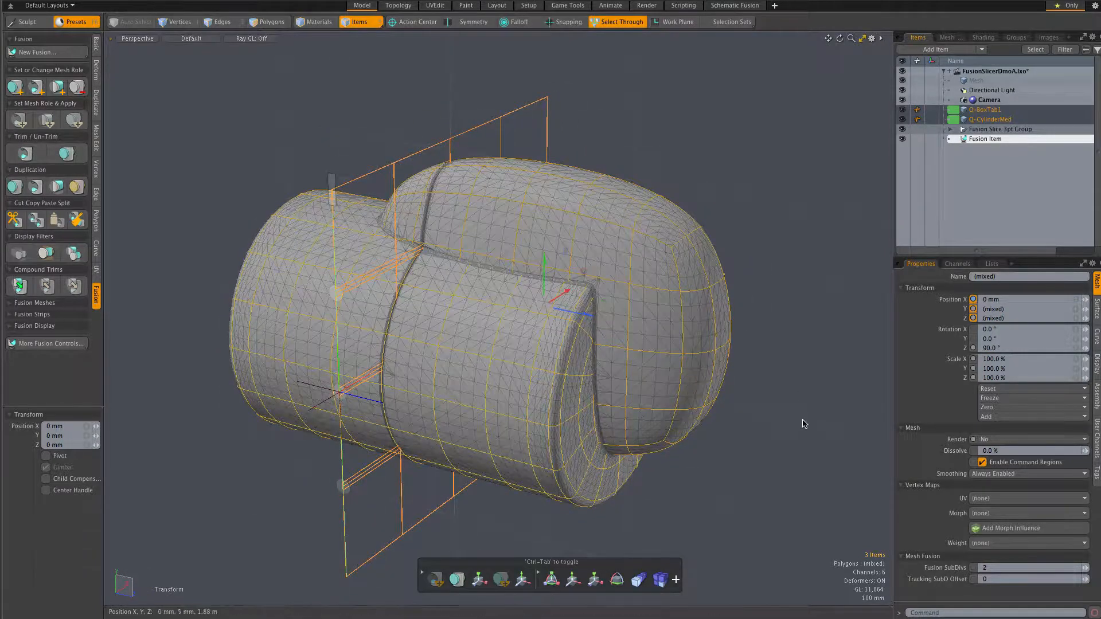
Expand the Fusion Slice 3pt Group and hide the Fusion Slice 3pt mesh so only its control line remains displayed.
{"action": "left_click", "coordinate": [319, 405]}
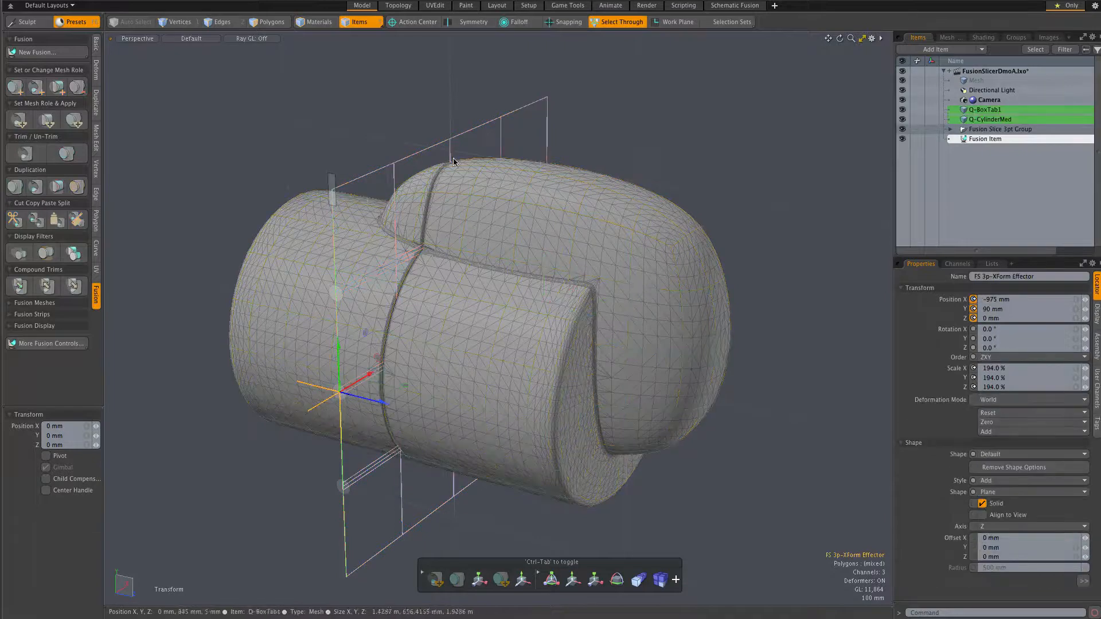
{"action": "left_click", "coordinate": [480, 135]}
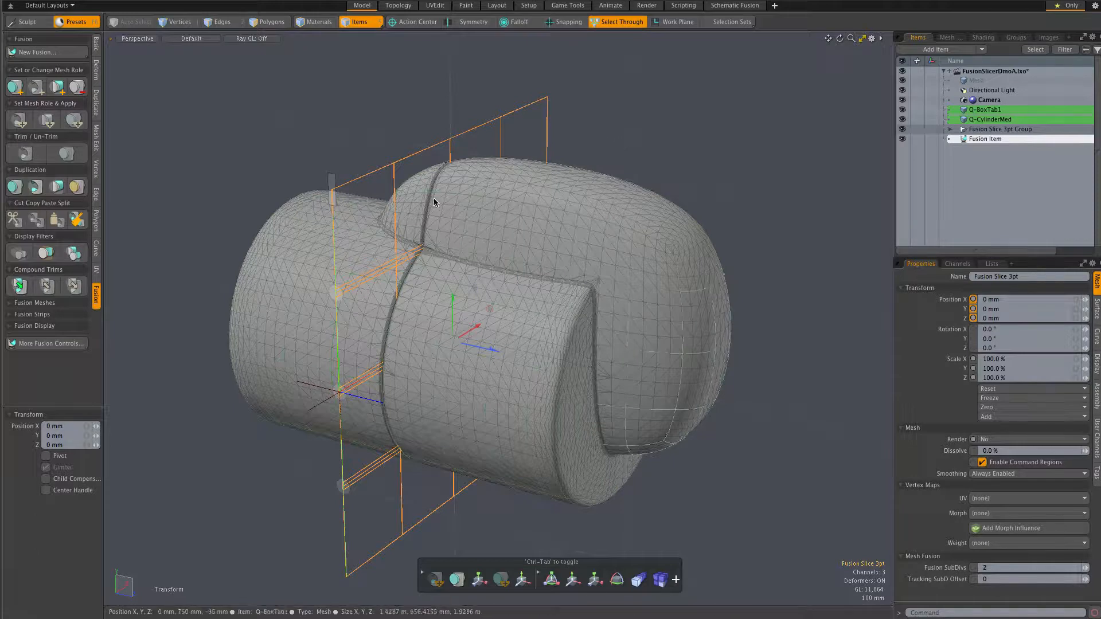
{"action": "key", "text": "alt"}
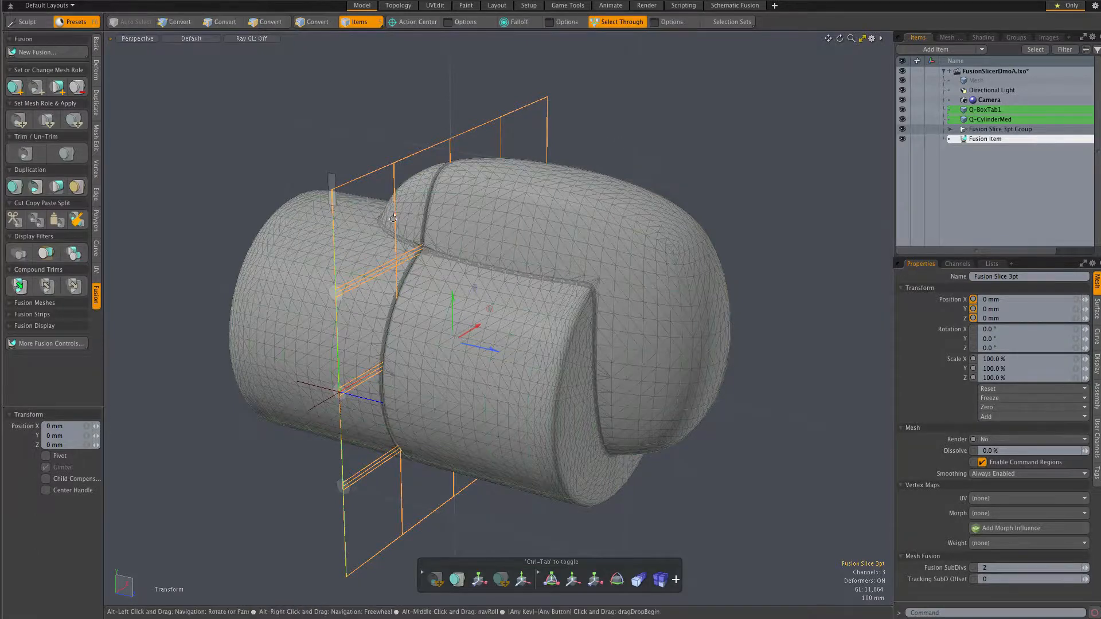
{"action": "mouse_move", "coordinate": [410, 215]}
{"action": "left_mouse_down", "text": "alt"}
{"action": "mouse_move", "coordinate": [378, 212]}
{"action": "mouse_move", "coordinate": [420, 212]}
{"action": "left_mouse_up", "text": "alt"}
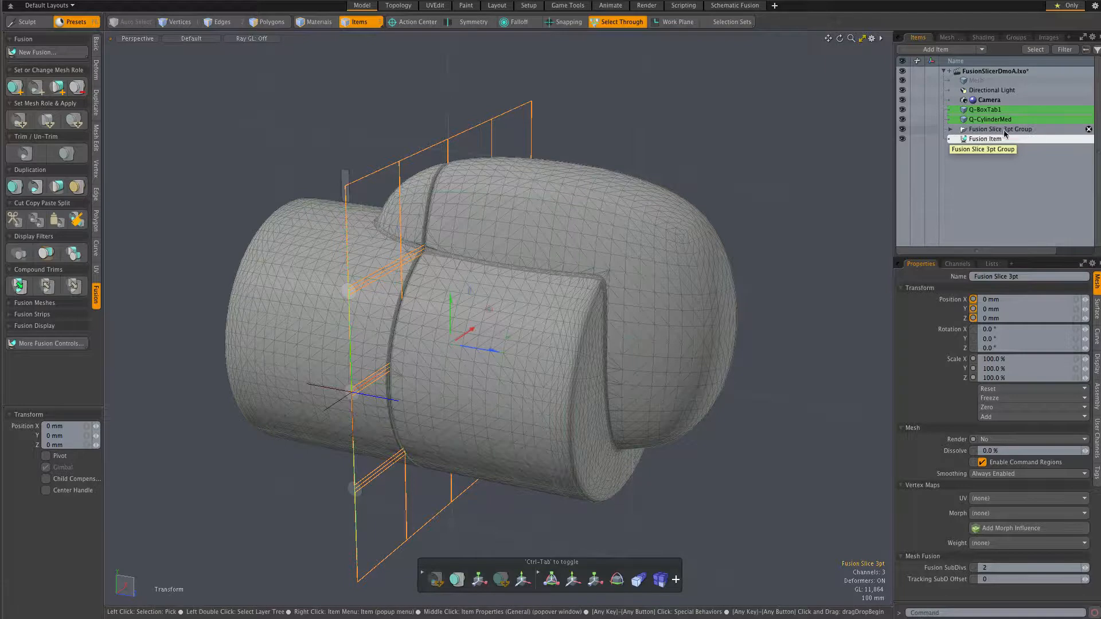
{"action": "left_click", "coordinate": [949, 130]}
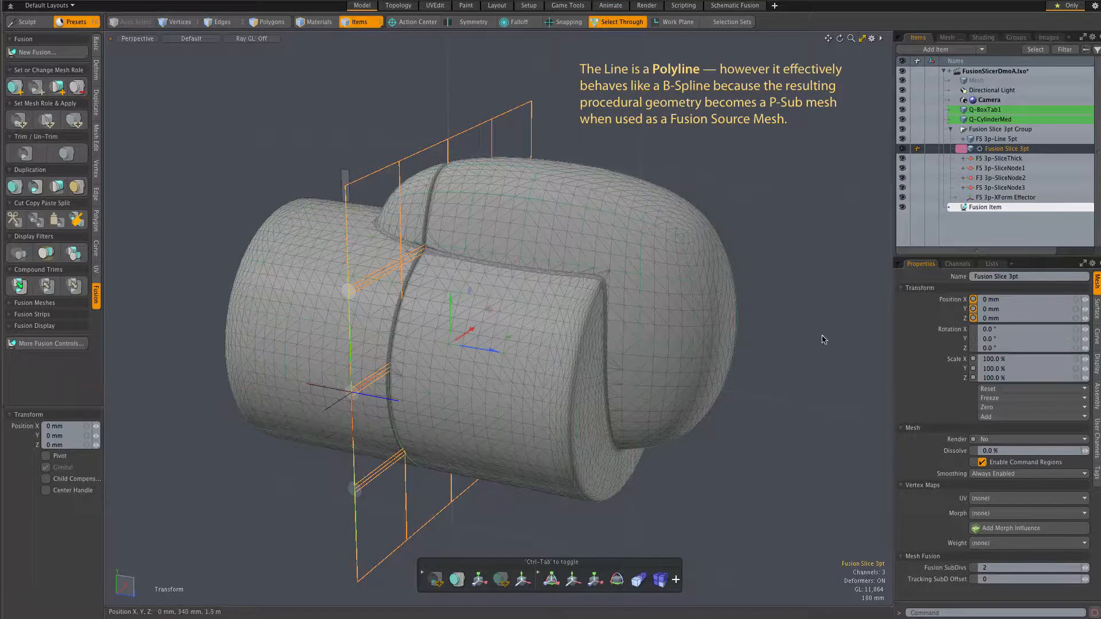
{"action": "left_click_drag", "start_coordinate": [838, 321], "coordinate": [810, 327], "text": "alt"}
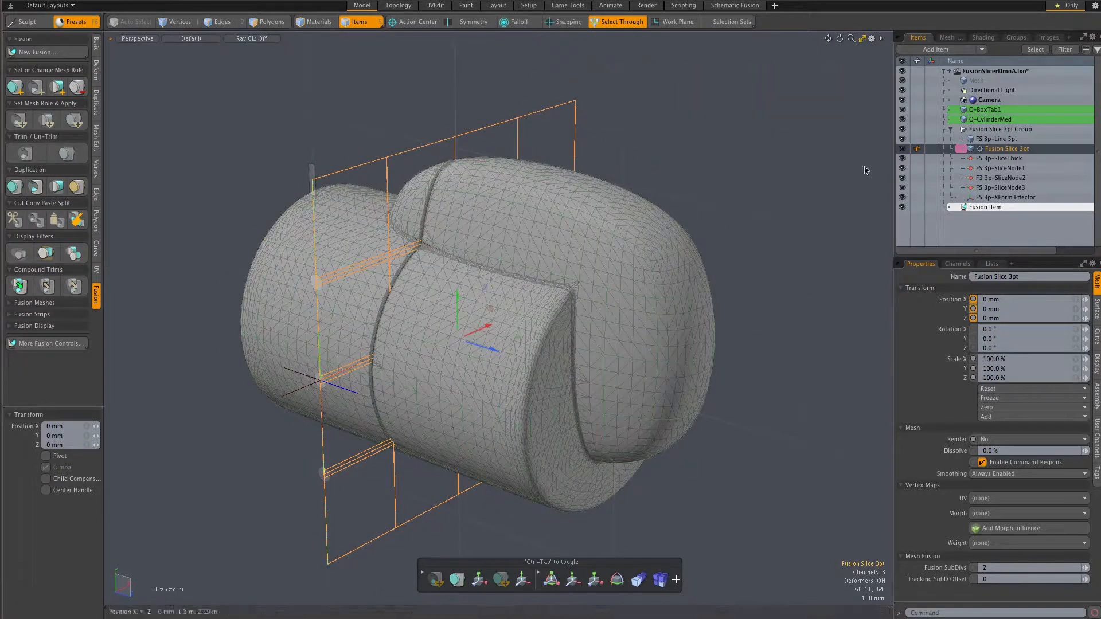
{"action": "left_click", "coordinate": [902, 150]}
{"action": "left_click_drag", "start_coordinate": [897, 155], "coordinate": [562, 164], "text": "alt"}
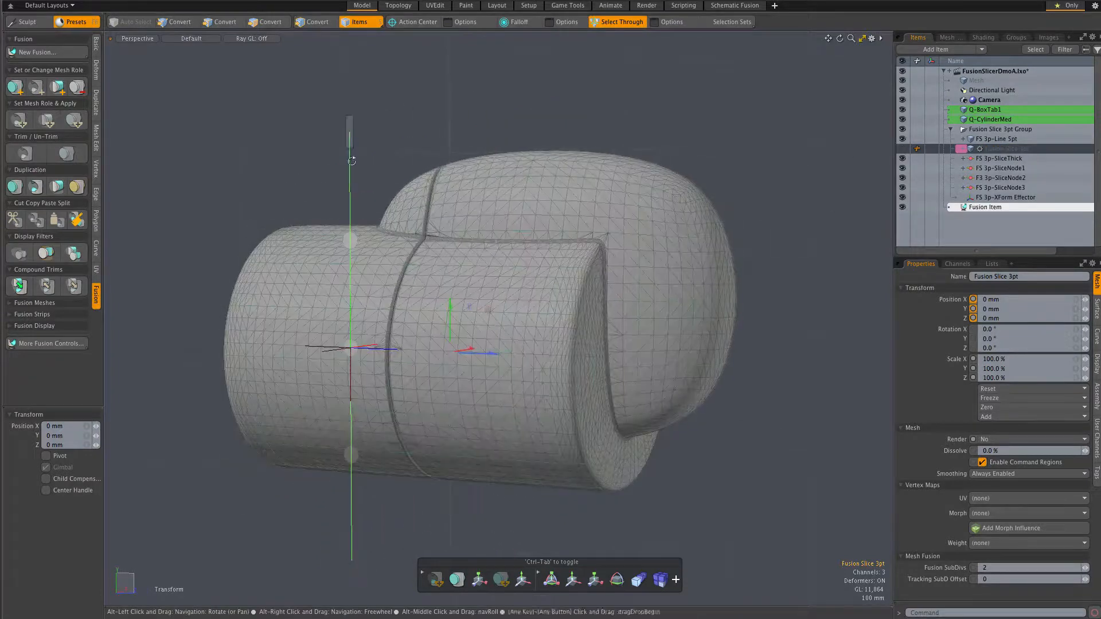
{"action": "left_click_drag", "start_coordinate": [818, 86], "coordinate": [790, 135], "text": "alt"}
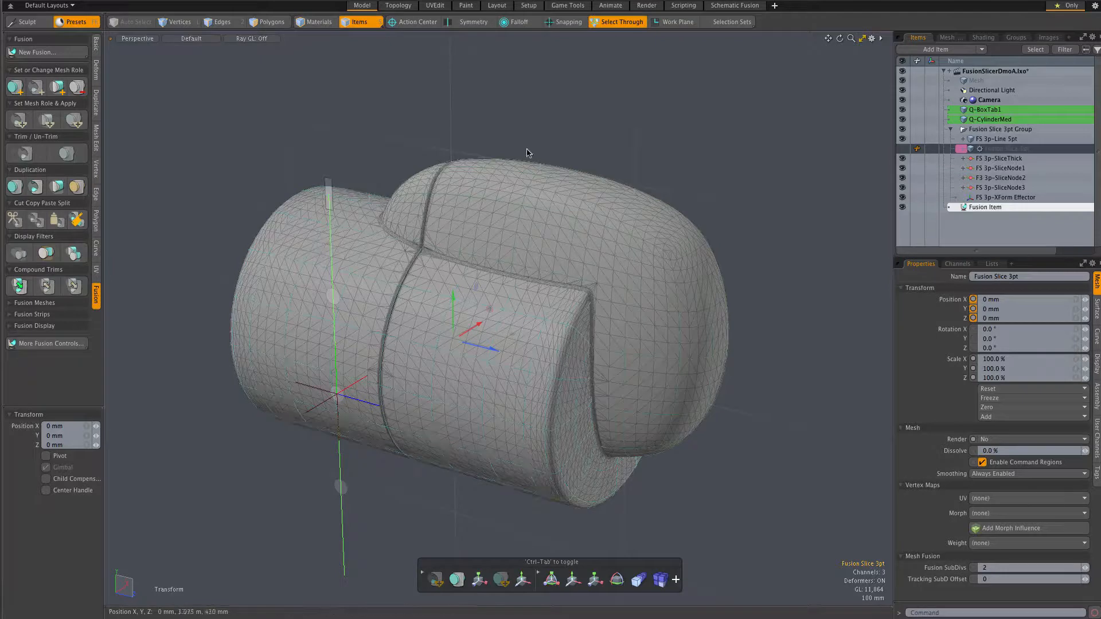
{"action": "left_click_drag", "start_coordinate": [530, 120], "coordinate": [561, 95], "text": "alt"}
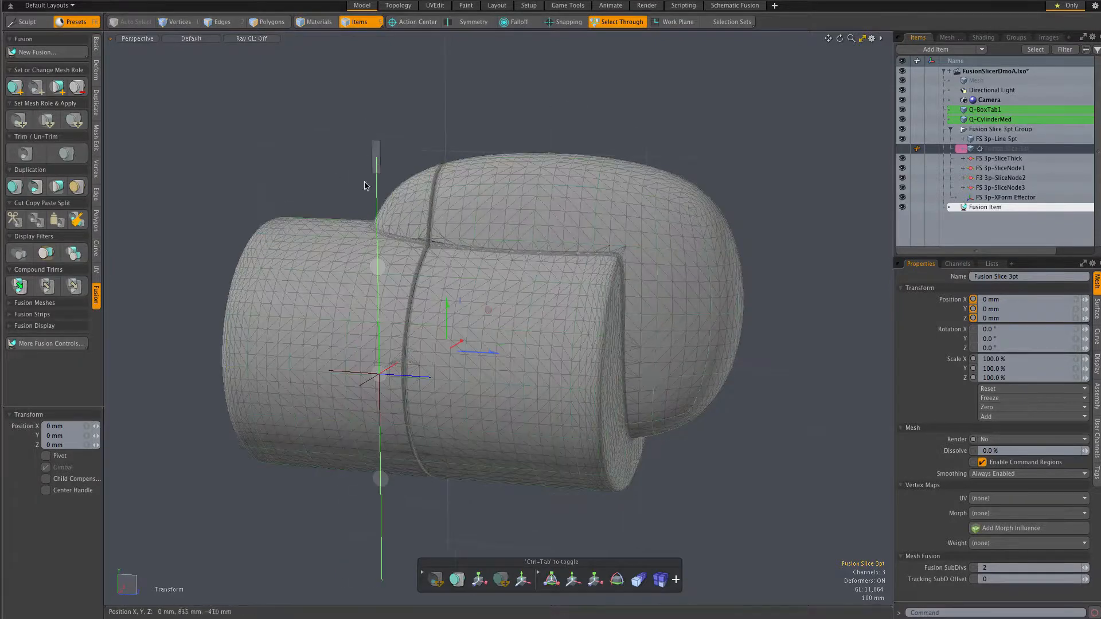
Move the FS 3p-Line 5pt vertex just above the line's centre by -90 mm in Y and 330 mm in Z.
{"action": "left_click_drag", "start_coordinate": [331, 127], "coordinate": [400, 180]}
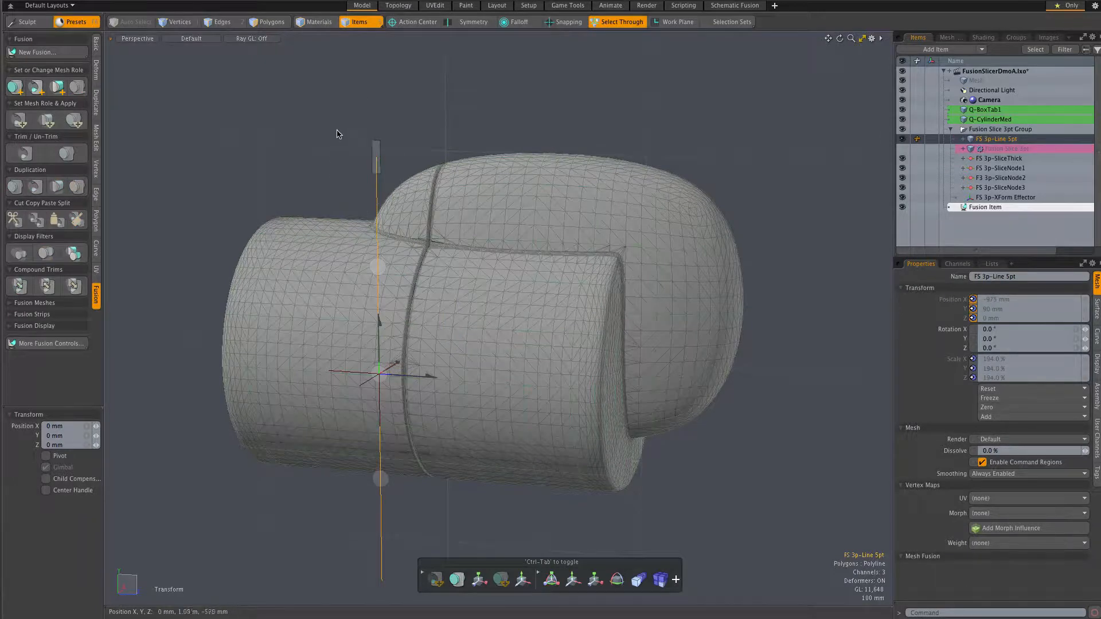
{"action": "key", "text": "1"}
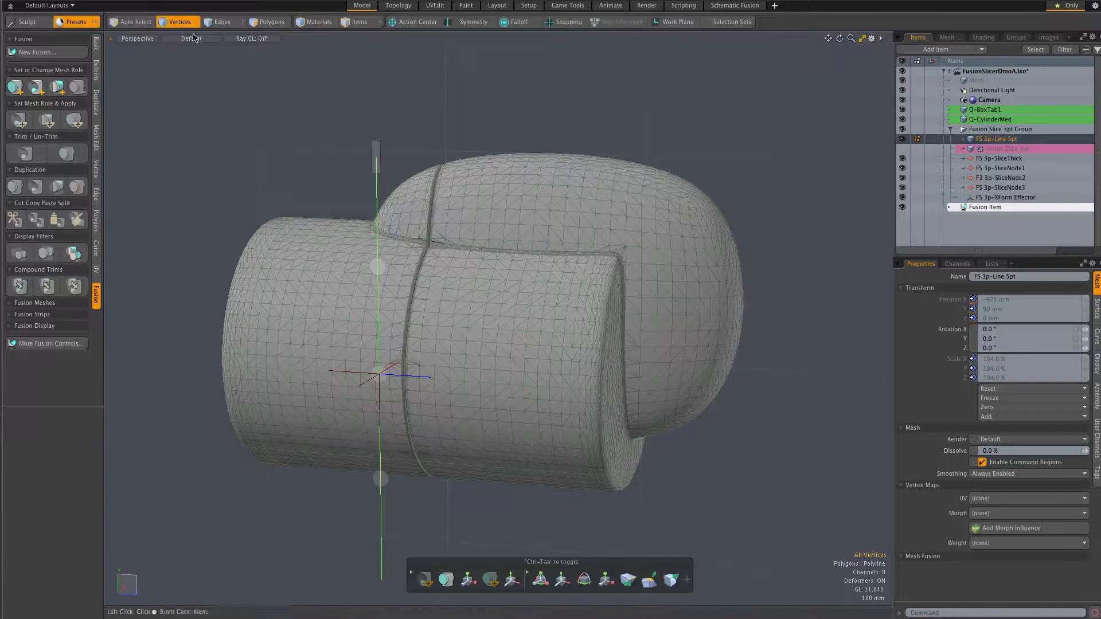
{"action": "left_click", "coordinate": [377, 267]}
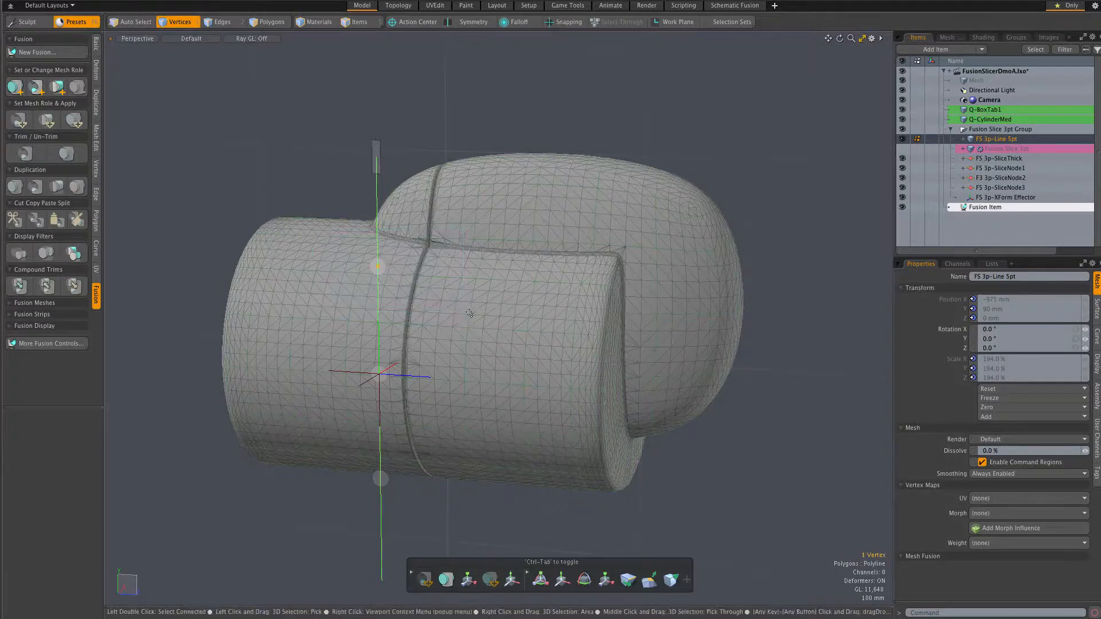
{"action": "key", "text": "y"}
{"action": "left_click_drag", "start_coordinate": [423, 222], "coordinate": [445, 252]}
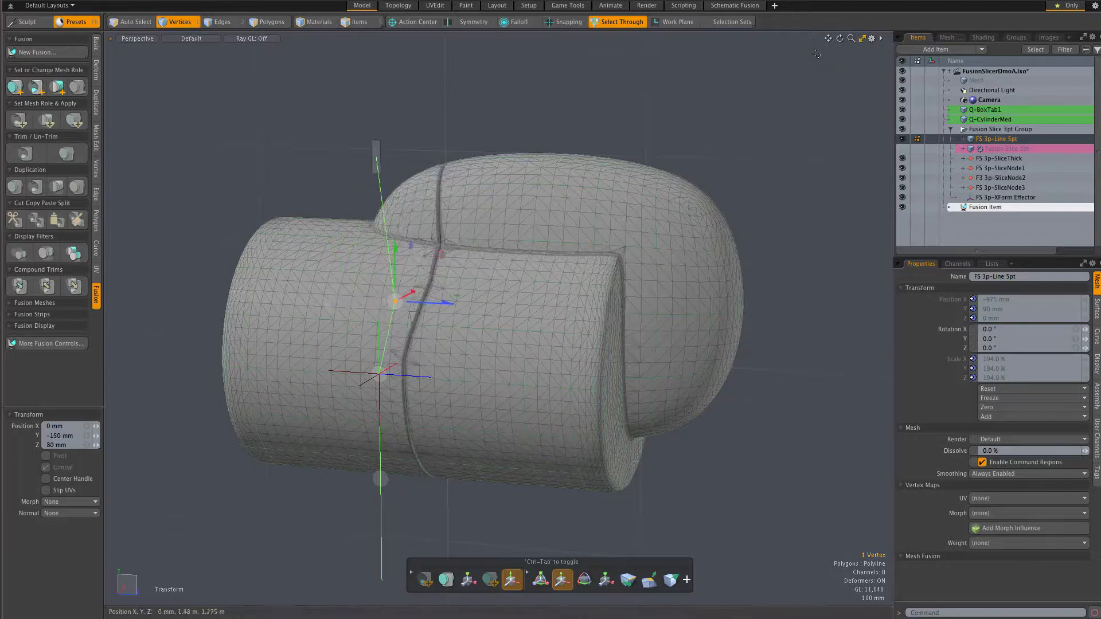
{"action": "left_click_drag", "start_coordinate": [839, 38], "coordinate": [331, 270]}
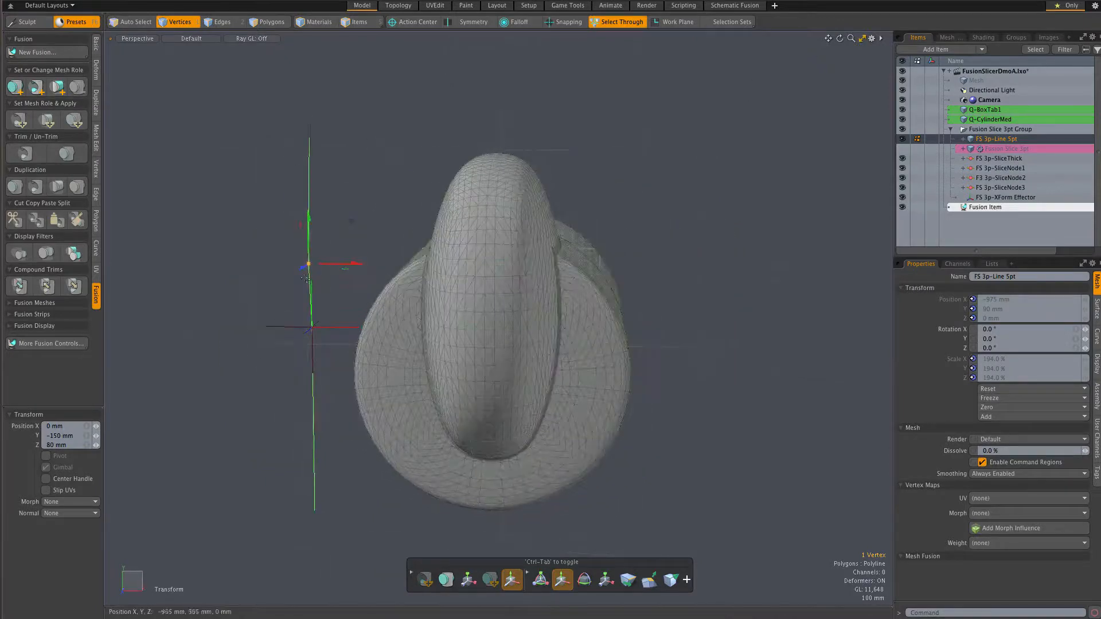
{"action": "left_click_drag", "start_coordinate": [839, 38], "coordinate": [822, 54]}
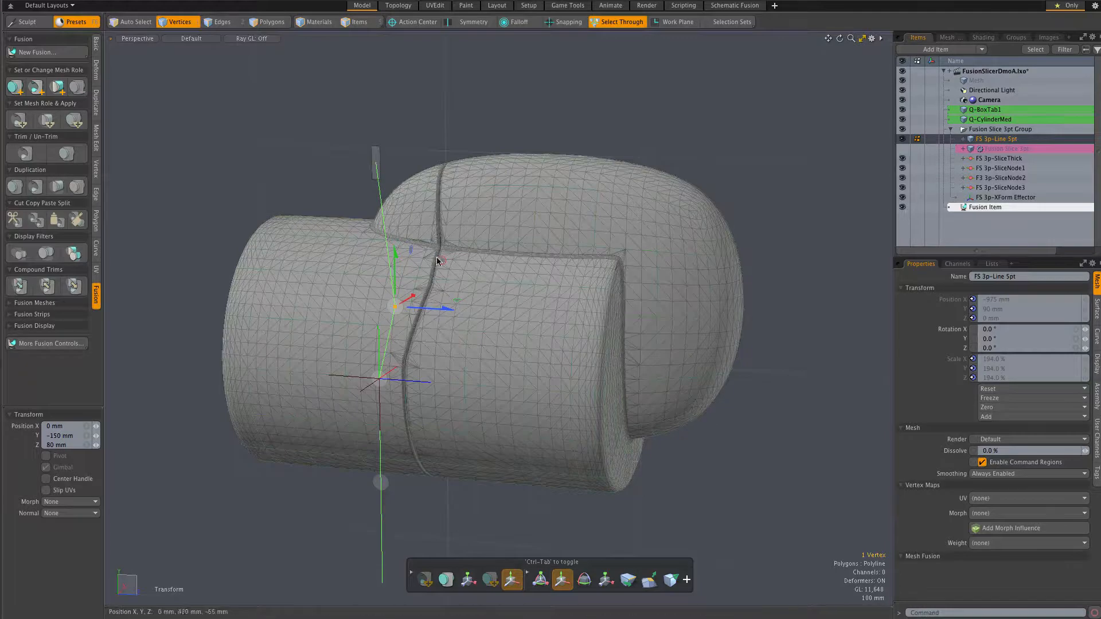
{"action": "left_click_drag", "start_coordinate": [440, 262], "coordinate": [497, 250]}
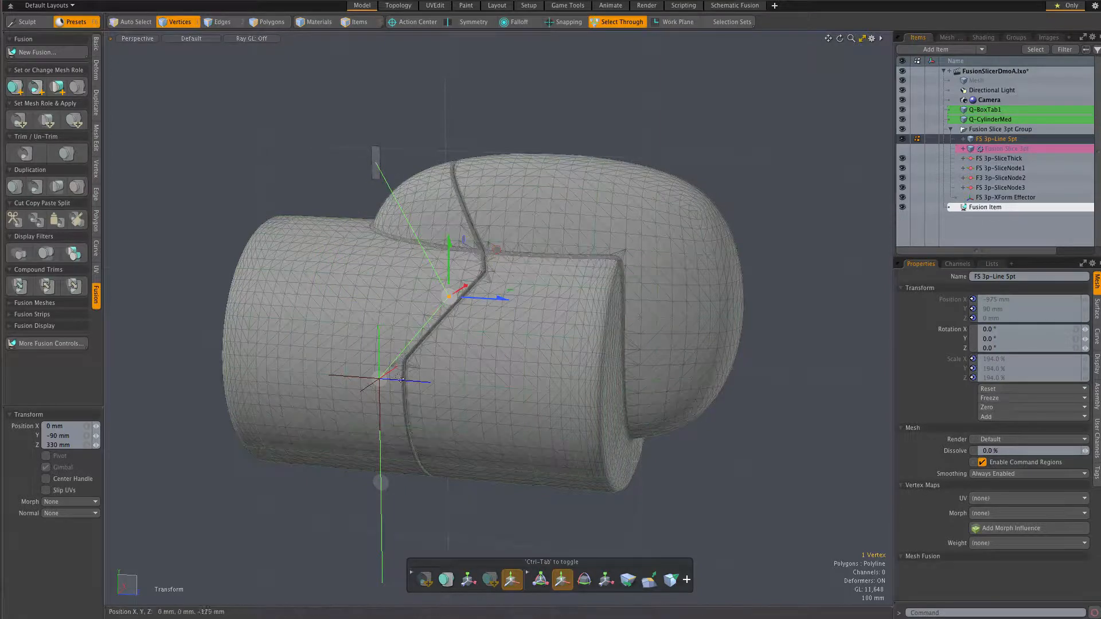
Move the centre vertex of FS 3p-Line 5pt by -125 mm in Z.
{"action": "left_click", "coordinate": [379, 378]}
{"action": "mouse_move", "coordinate": [424, 384]}
{"action": "left_mouse_down"}
{"action": "mouse_move", "coordinate": [530, 388]}
{"action": "mouse_move", "coordinate": [358, 377]}
{"action": "mouse_move", "coordinate": [403, 379]}
{"action": "left_mouse_up"}
{"action": "left_click_drag", "start_coordinate": [463, 442], "coordinate": [479, 422], "text": "alt"}
{"action": "scroll", "coordinate": [382, 397], "scroll_direction": "up", "scroll_amount": 4}
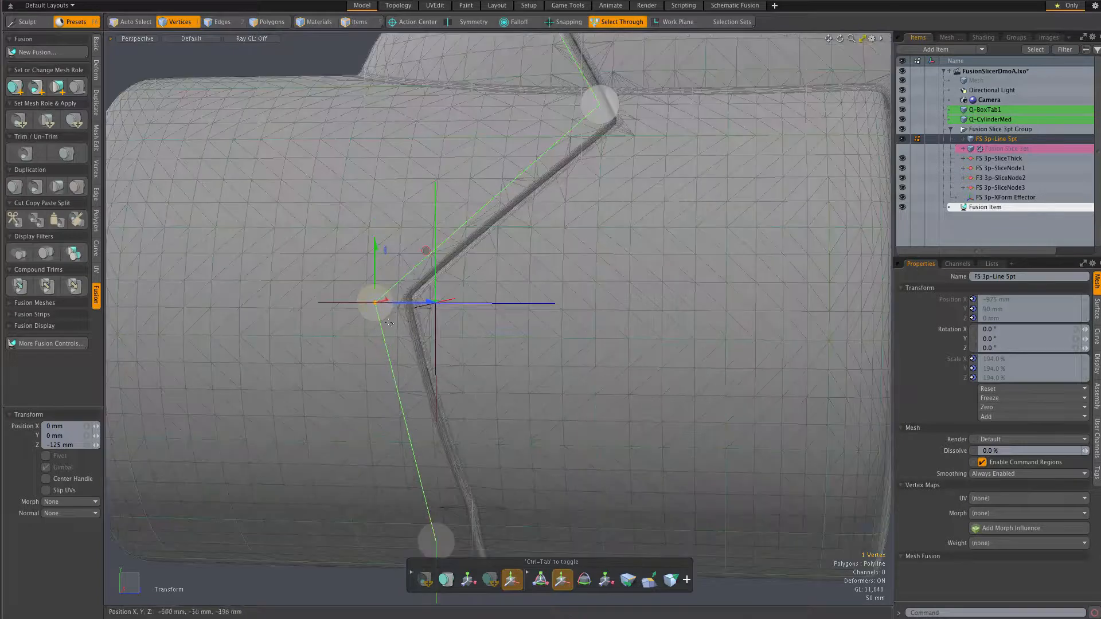
Examine how the slice follows the bent line, its node handles and the thickness handle at the line's upper end.
{"action": "mouse_move", "coordinate": [415, 331]}
{"action": "left_mouse_down", "text": "alt"}
{"action": "mouse_move", "coordinate": [434, 340]}
{"action": "mouse_move", "coordinate": [412, 331]}
{"action": "left_mouse_up", "text": "alt"}
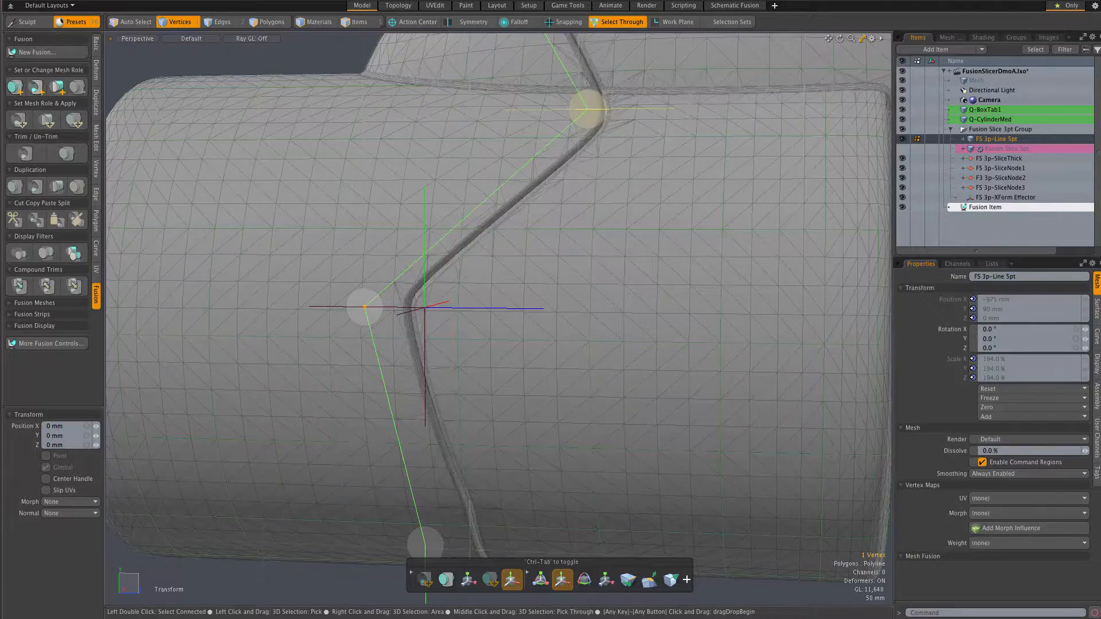
{"action": "scroll", "coordinate": [566, 196], "scroll_direction": "down", "scroll_amount": 3}
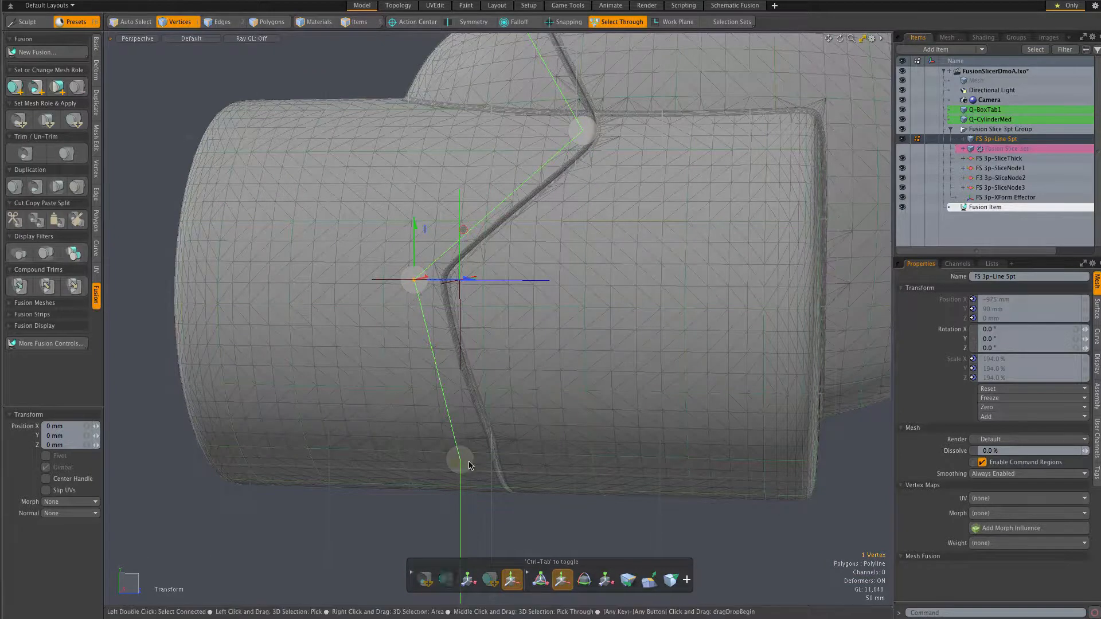
{"action": "mouse_move", "coordinate": [588, 136]}
{"action": "left_mouse_down"}
{"action": "mouse_move", "coordinate": [599, 137]}
{"action": "mouse_move", "coordinate": [590, 143]}
{"action": "left_mouse_up"}
{"action": "left_click_drag", "start_coordinate": [650, 219], "coordinate": [650, 313], "text": "alt"}
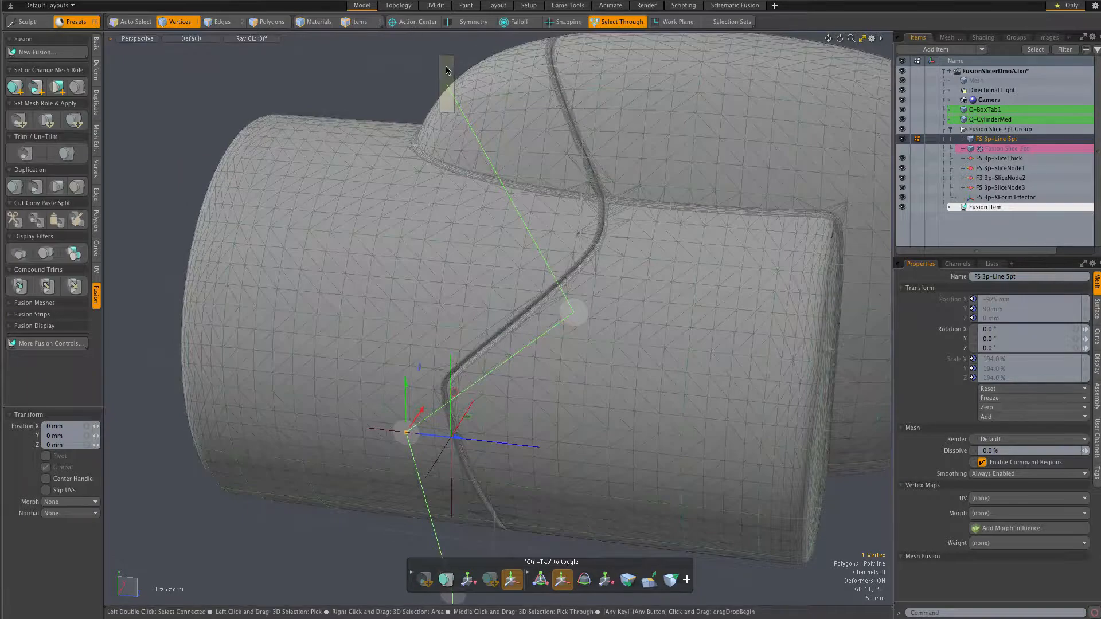
{"action": "mouse_move", "coordinate": [449, 71]}
{"action": "left_mouse_down"}
{"action": "mouse_move", "coordinate": [525, 76]}
{"action": "mouse_move", "coordinate": [470, 73]}
{"action": "mouse_move", "coordinate": [499, 75]}
{"action": "mouse_move", "coordinate": [465, 91]}
{"action": "mouse_move", "coordinate": [431, 80]}
{"action": "left_mouse_up"}
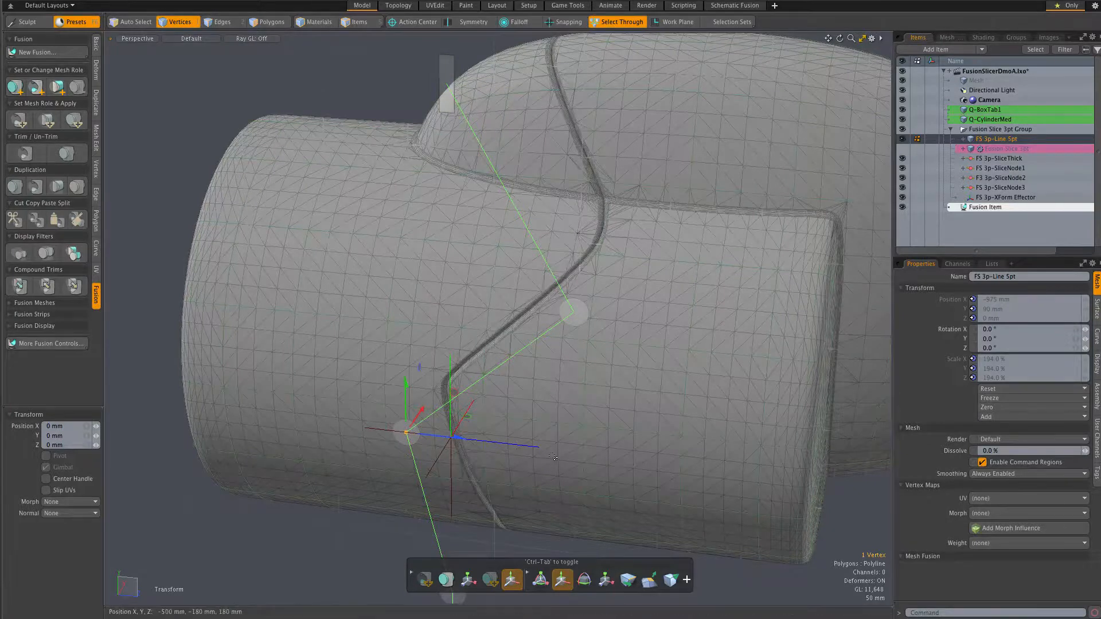
{"action": "scroll", "coordinate": [553, 457], "scroll_direction": "down", "scroll_amount": 2}
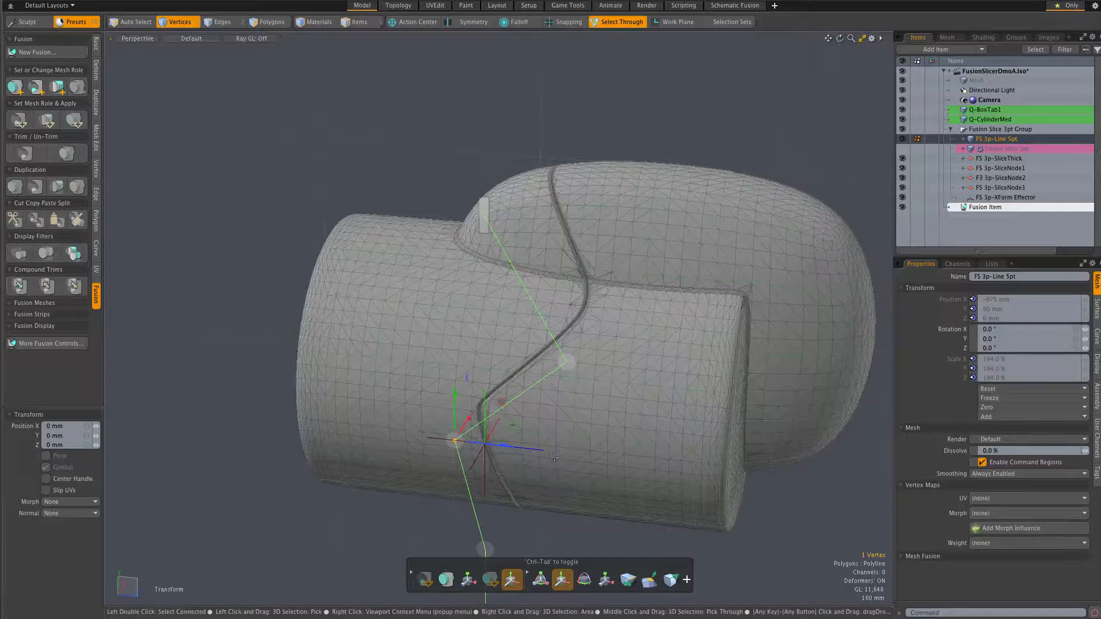
{"action": "left_click_drag", "start_coordinate": [553, 458], "coordinate": [552, 369], "text": "alt"}
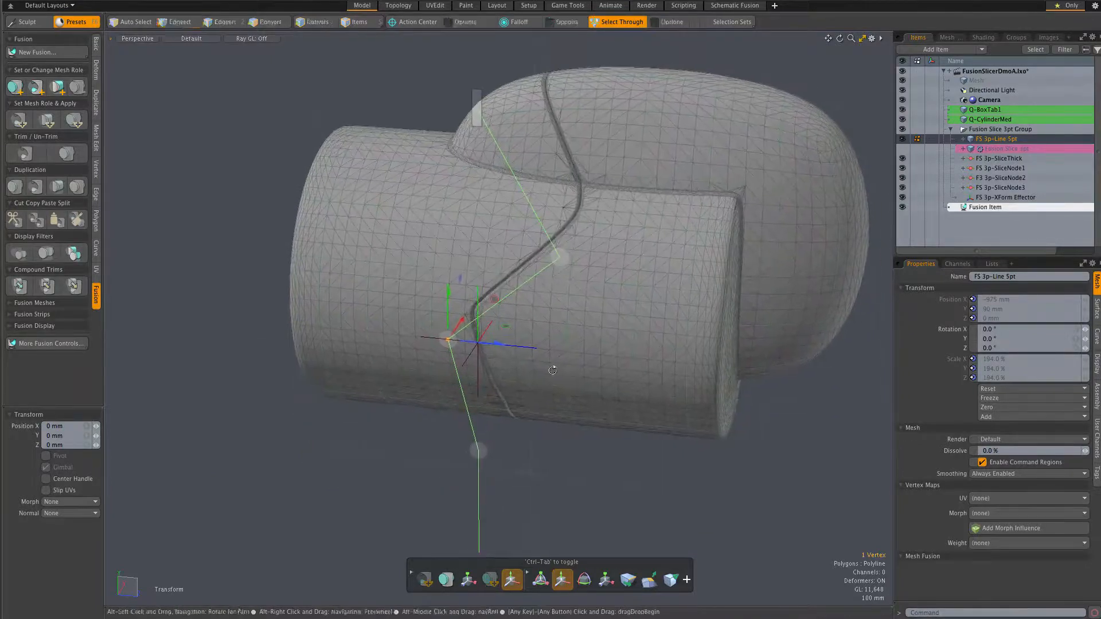
Move the FS 3p-XForm Effector to 340 mm in Z, lower it to 5 mm in Y, and raise it again.
{"action": "key", "text": "5"}
{"action": "left_click", "coordinate": [518, 348]}
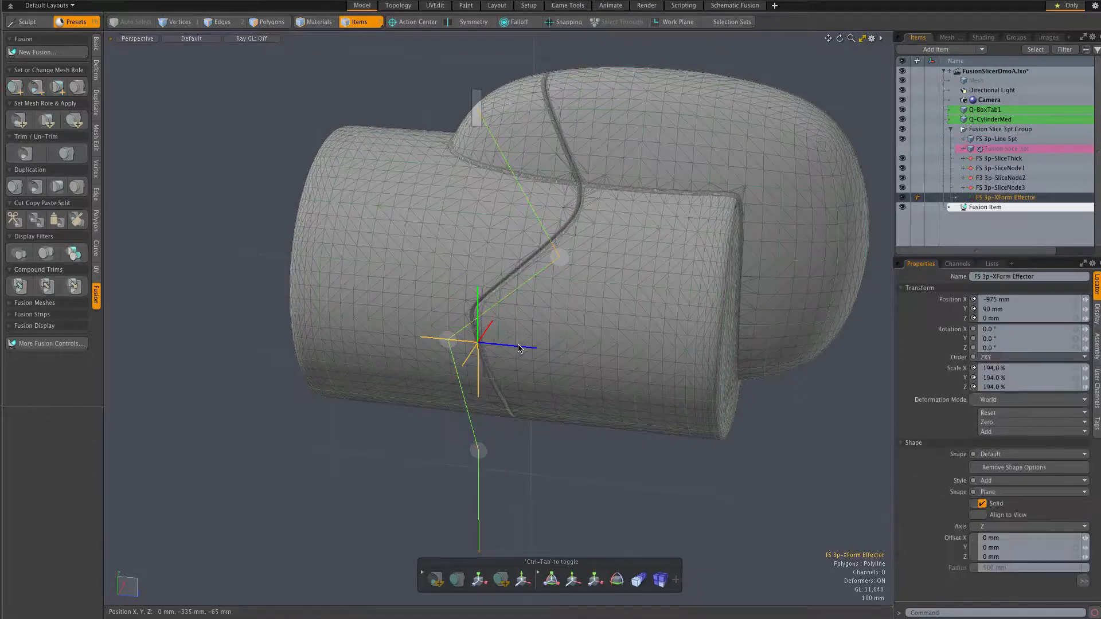
{"action": "key", "text": "w"}
{"action": "left_click_drag", "start_coordinate": [526, 348], "coordinate": [609, 354]}
{"action": "mouse_move", "coordinate": [561, 313]}
{"action": "left_mouse_down"}
{"action": "mouse_move", "coordinate": [561, 324]}
{"action": "mouse_move", "coordinate": [562, 273]}
{"action": "mouse_move", "coordinate": [560, 367]}
{"action": "mouse_move", "coordinate": [562, 321]}
{"action": "left_mouse_up"}
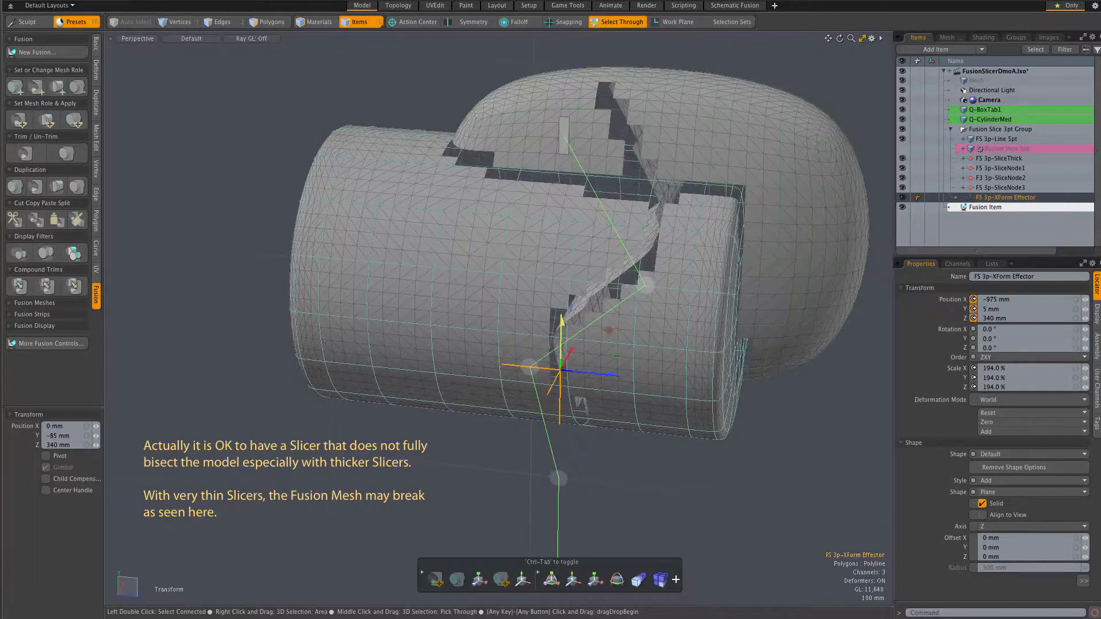
{"action": "mouse_move", "coordinate": [562, 321]}
{"action": "left_mouse_down"}
{"action": "mouse_move", "coordinate": [563, 262]}
{"action": "mouse_move", "coordinate": [563, 301]}
{"action": "left_mouse_up"}
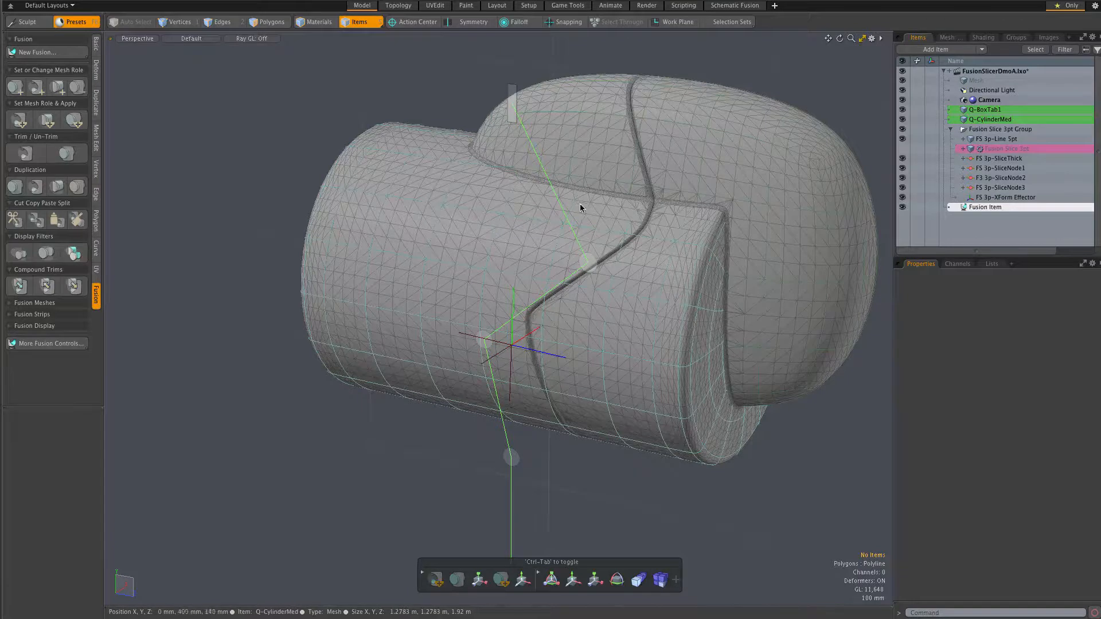
Widen the slice through the fused box and cylinder with the thickness handle at the line's upper end.
{"action": "left_click_drag", "start_coordinate": [512, 103], "coordinate": [542, 107]}
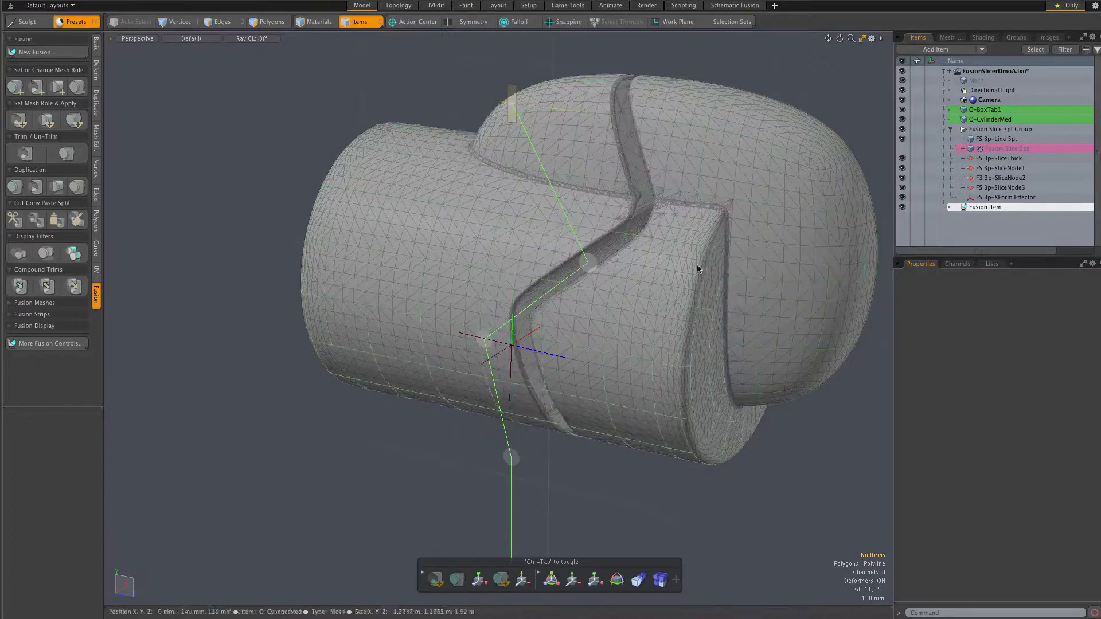
Show the Fusion Slice 3pt mesh and adjust the slice's middle bend slightly with the centre node handle on the line.
{"action": "left_click", "coordinate": [902, 149]}
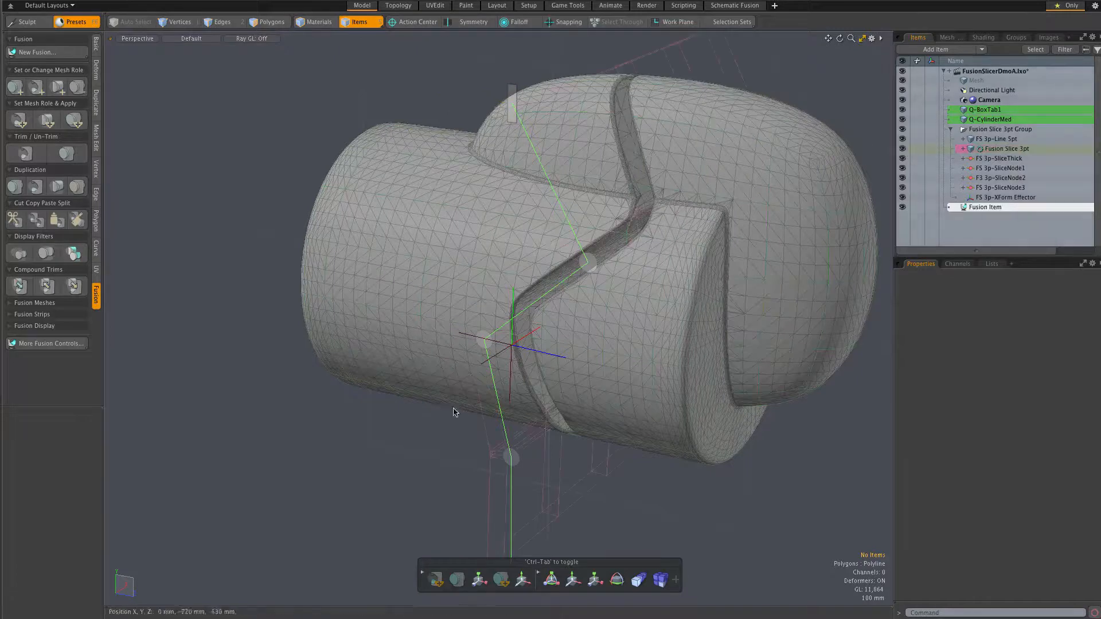
{"action": "scroll", "coordinate": [455, 418], "scroll_direction": "up", "scroll_amount": 5}
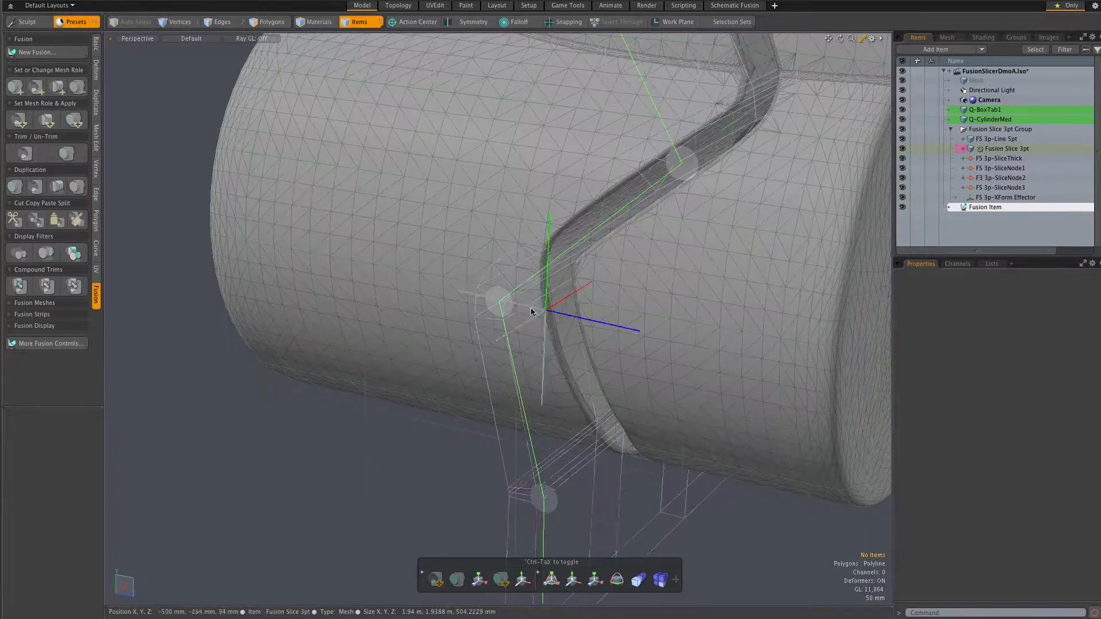
{"action": "left_click_drag", "start_coordinate": [573, 250], "coordinate": [588, 222], "text": "alt"}
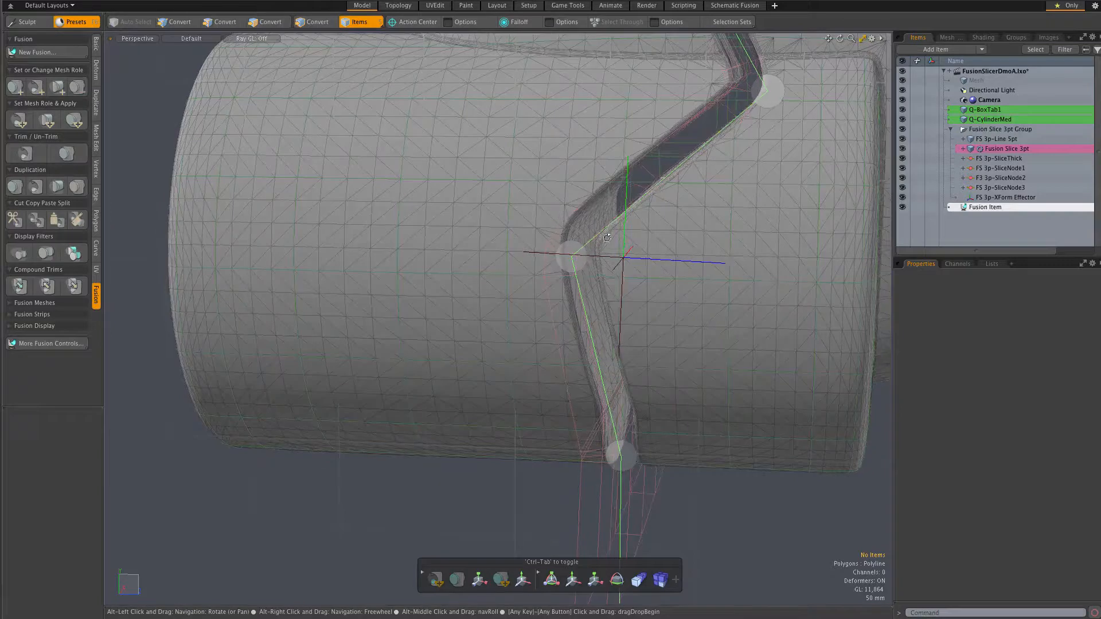
{"action": "left_click_drag", "start_coordinate": [581, 265], "coordinate": [572, 263]}
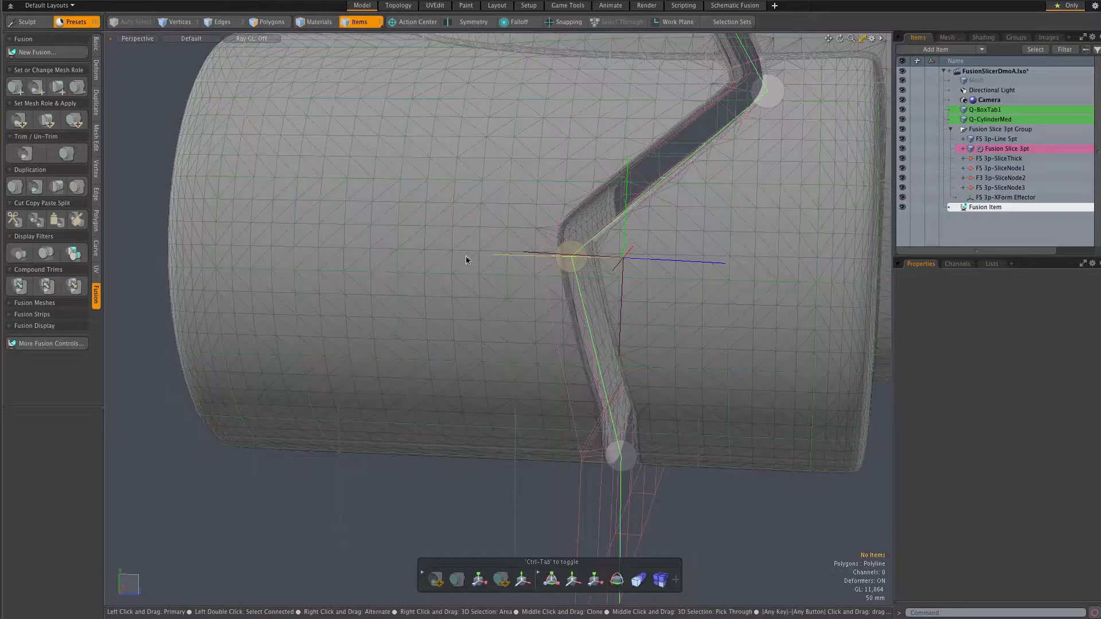
{"action": "scroll", "coordinate": [515, 263], "scroll_direction": "down", "scroll_amount": 3}
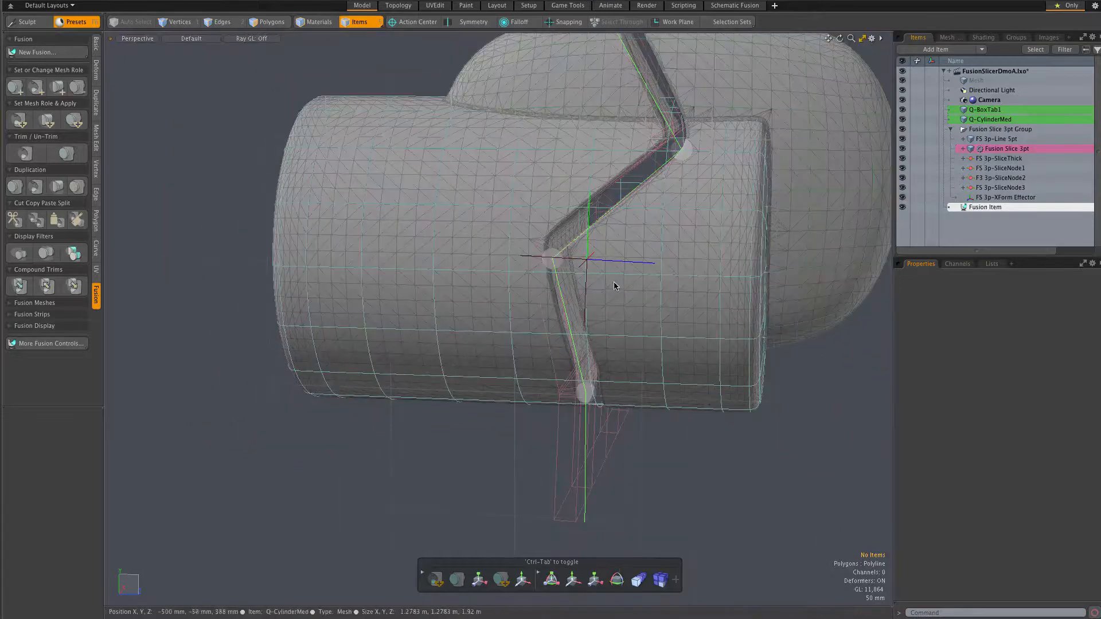
{"action": "mouse_move", "coordinate": [618, 287]}
{"action": "left_mouse_down", "text": "alt"}
{"action": "mouse_move", "coordinate": [559, 305]}
{"action": "mouse_move", "coordinate": [603, 301]}
{"action": "left_mouse_up", "text": "alt"}
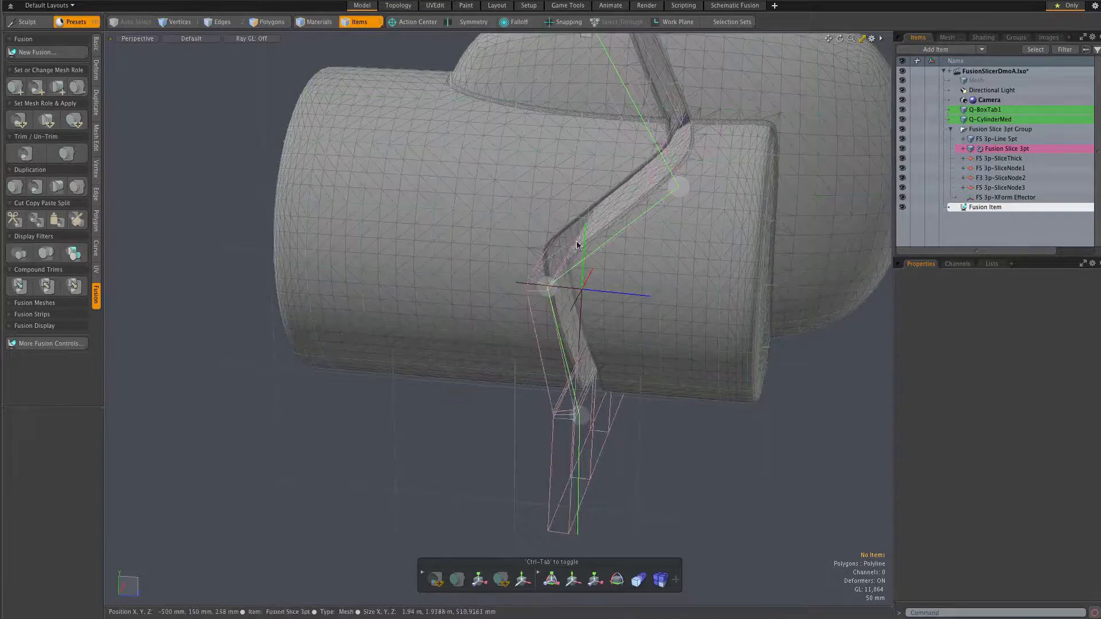
{"action": "scroll", "coordinate": [665, 232], "scroll_direction": "down", "scroll_amount": 2}
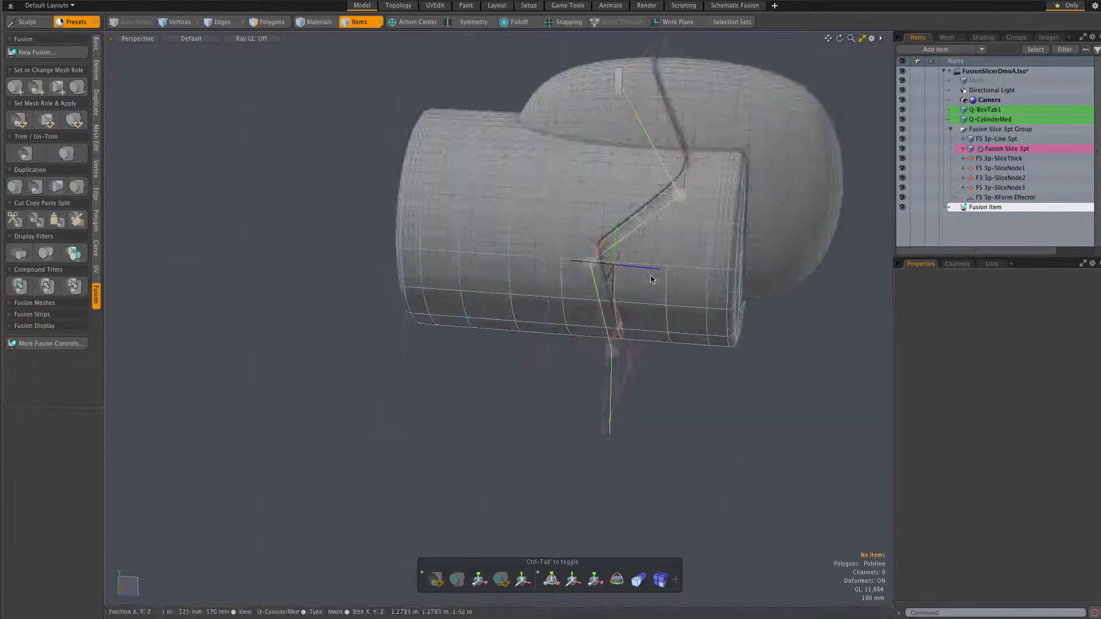
{"action": "scroll", "coordinate": [635, 260], "scroll_direction": "up", "scroll_amount": 3}
{"action": "left_click_drag", "start_coordinate": [654, 253], "coordinate": [755, 351], "text": "alt"}
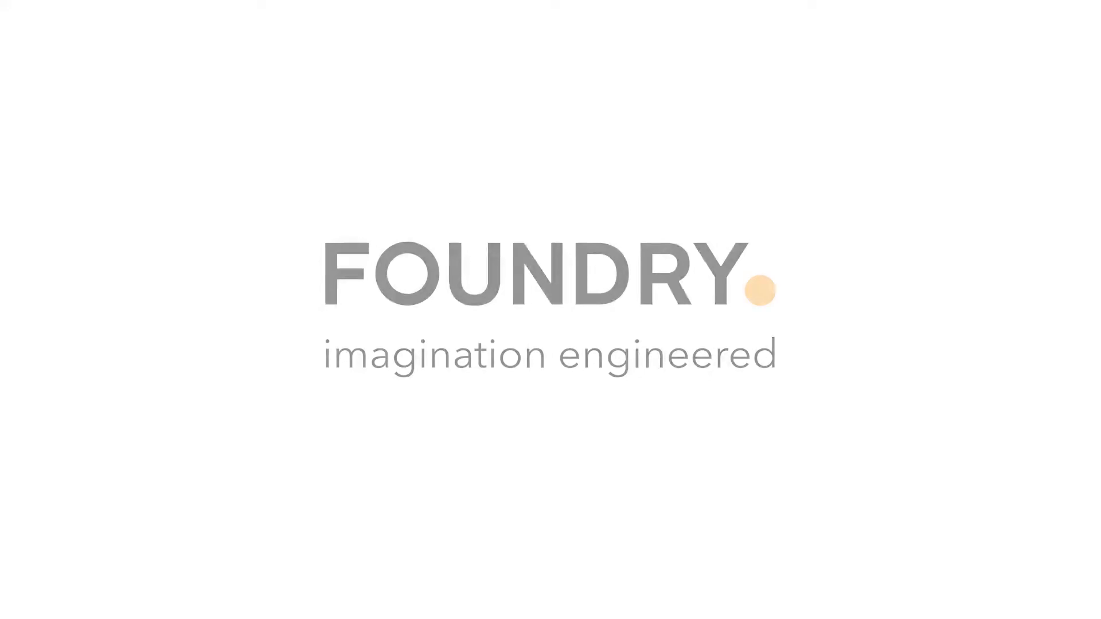